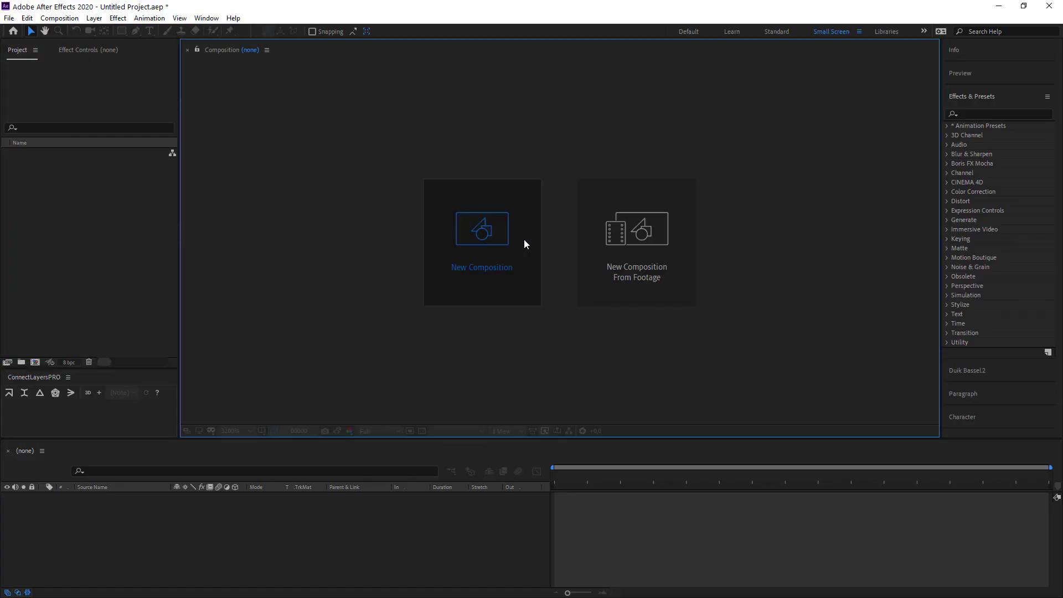
- Create a 1080×1080, 30 fps, 900-frame composition named 'Pastiche Birds Flock'
{"action": "left_click", "coordinate": [523, 239]}
{"action": "type", "text": "Pastiche Birds Flock"}
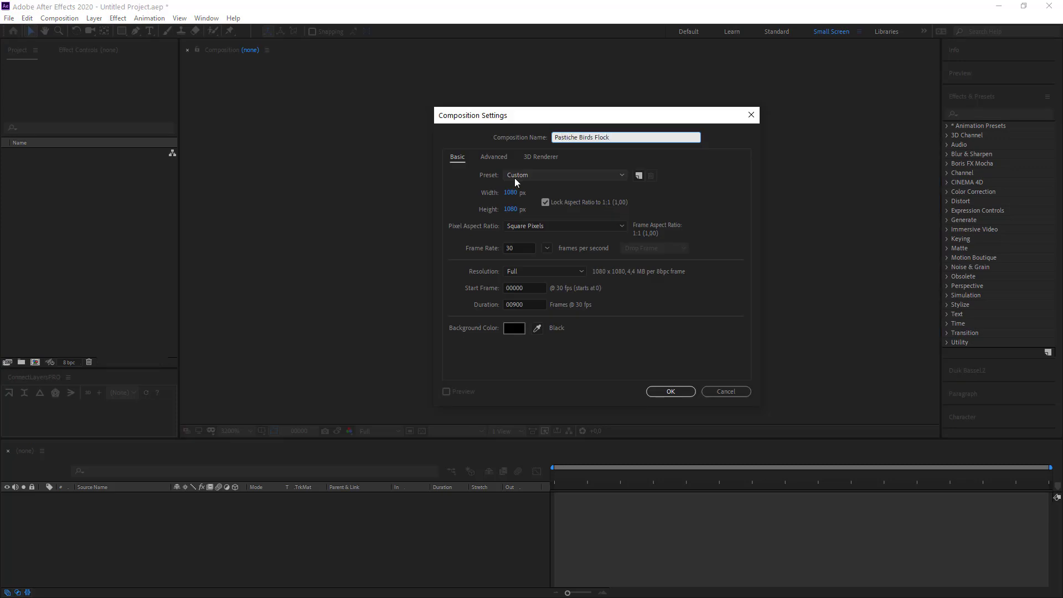
{"action": "key", "text": "Return"}
{"action": "right_click", "coordinate": [70, 235]}
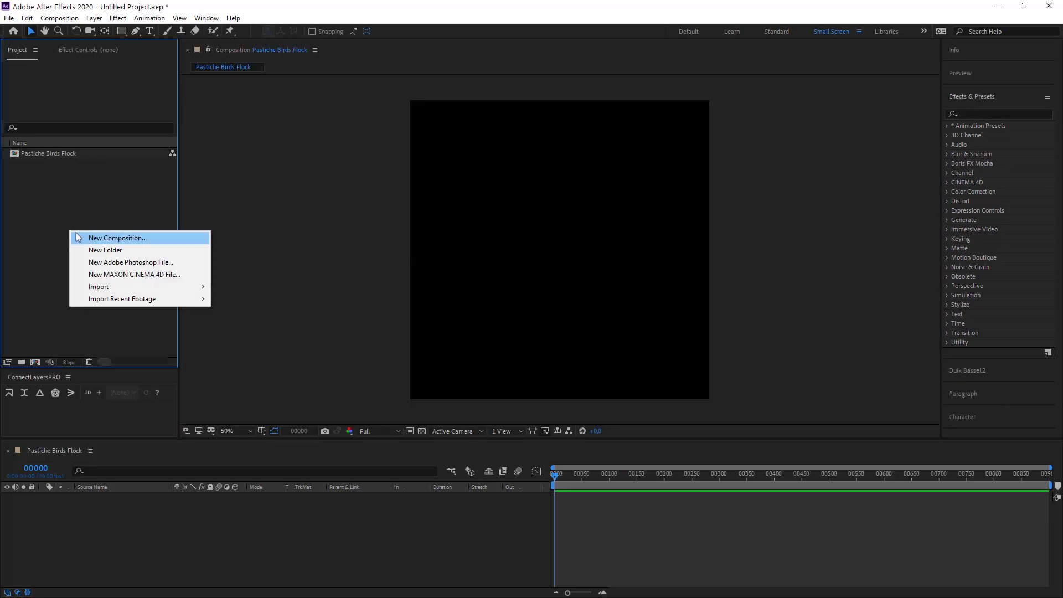
- Create the PST_source composition and draw a star in its centre with the Star Tool
{"action": "left_click", "coordinate": [78, 238]}
{"action": "type", "text": "PST_source"}
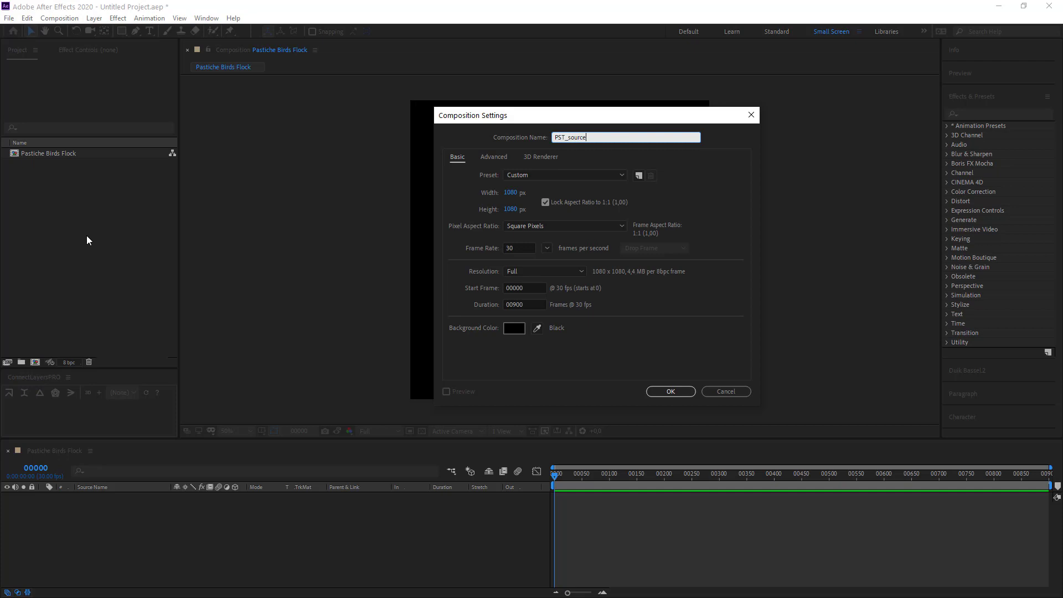
{"action": "key", "text": "Return"}
{"action": "left_click", "coordinate": [125, 35]}
{"action": "left_click_drag", "start_coordinate": [122, 30], "coordinate": [165, 81]}
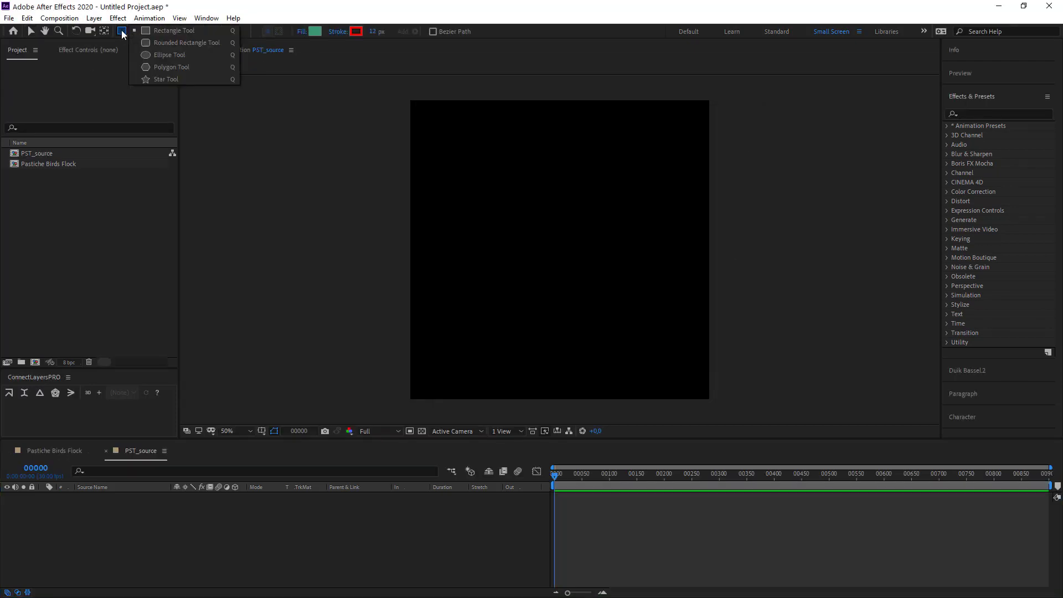
{"action": "left_click", "coordinate": [166, 80]}
{"action": "left_click_drag", "start_coordinate": [558, 247], "coordinate": [548, 163]}
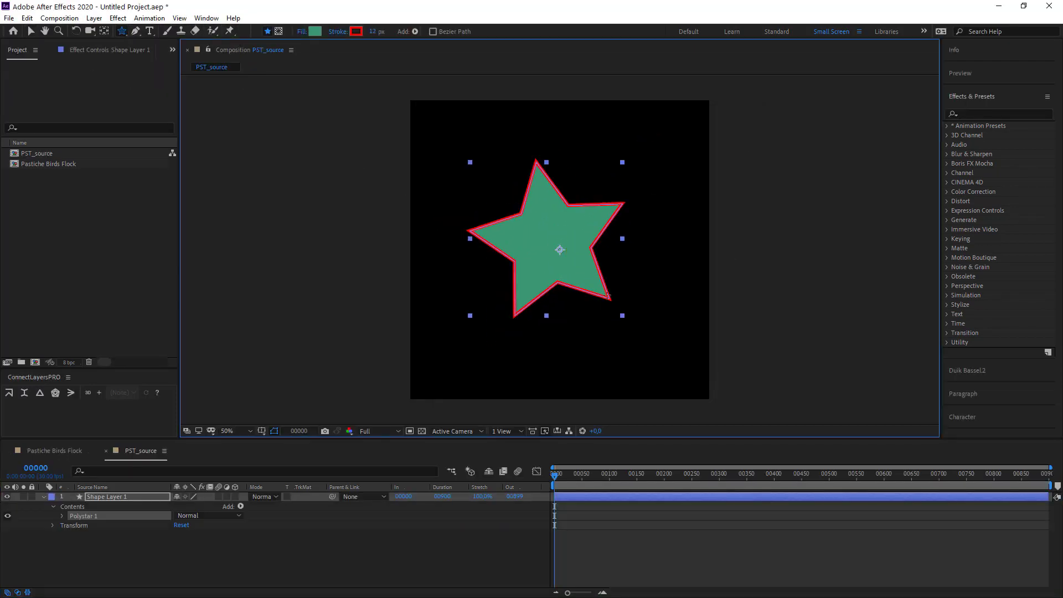
{"action": "key", "text": "v"}
- Give the star a gradient stroke and Wiggle Paths (Size 581, Detail 0), then place PST_source in Pastiche Birds Flock
{"action": "left_click", "coordinate": [444, 31], "text": "alt"}
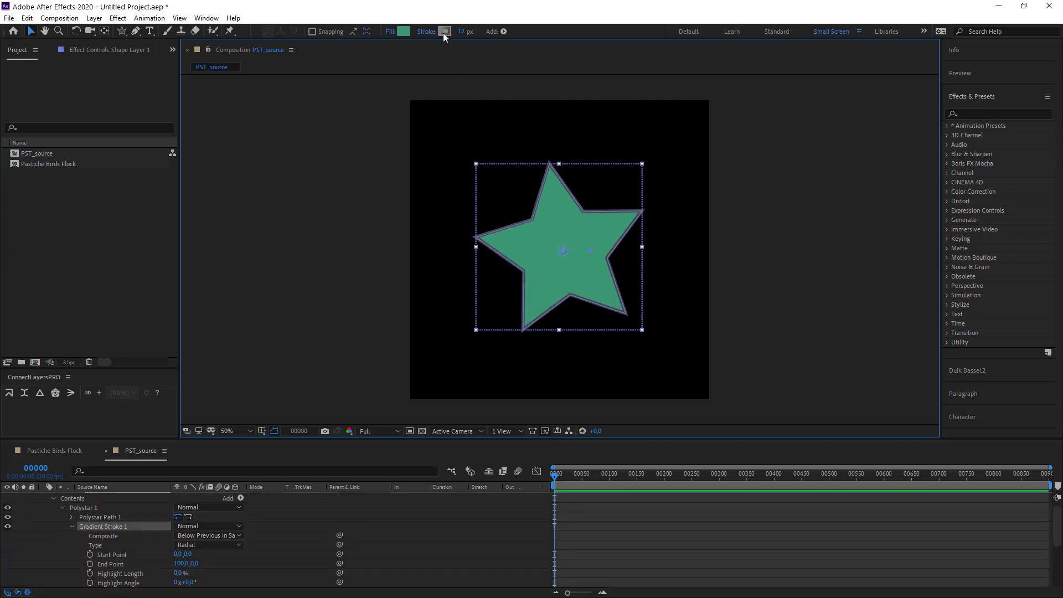
{"action": "left_click", "coordinate": [241, 498]}
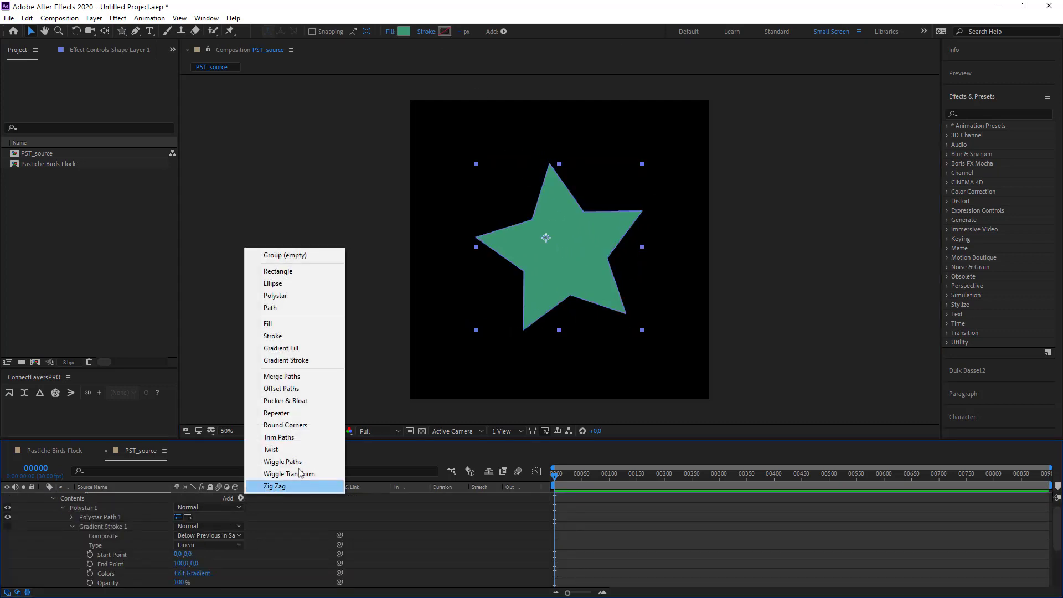
{"action": "left_click", "coordinate": [282, 461]}
{"action": "left_click_drag", "start_coordinate": [180, 507], "coordinate": [496, 507]}
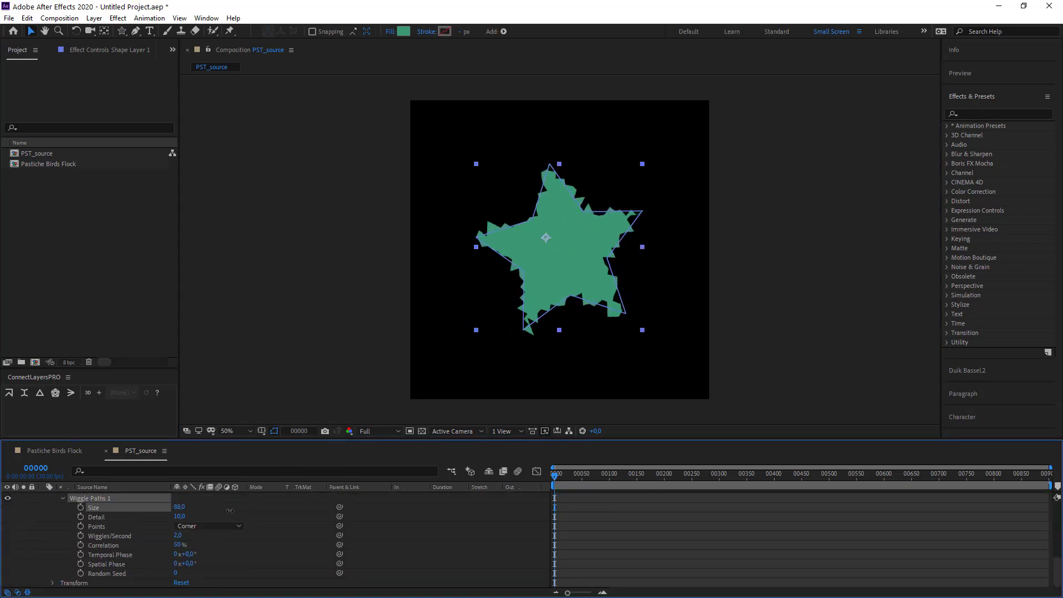
{"action": "left_click_drag", "start_coordinate": [177, 516], "coordinate": [89, 517]}
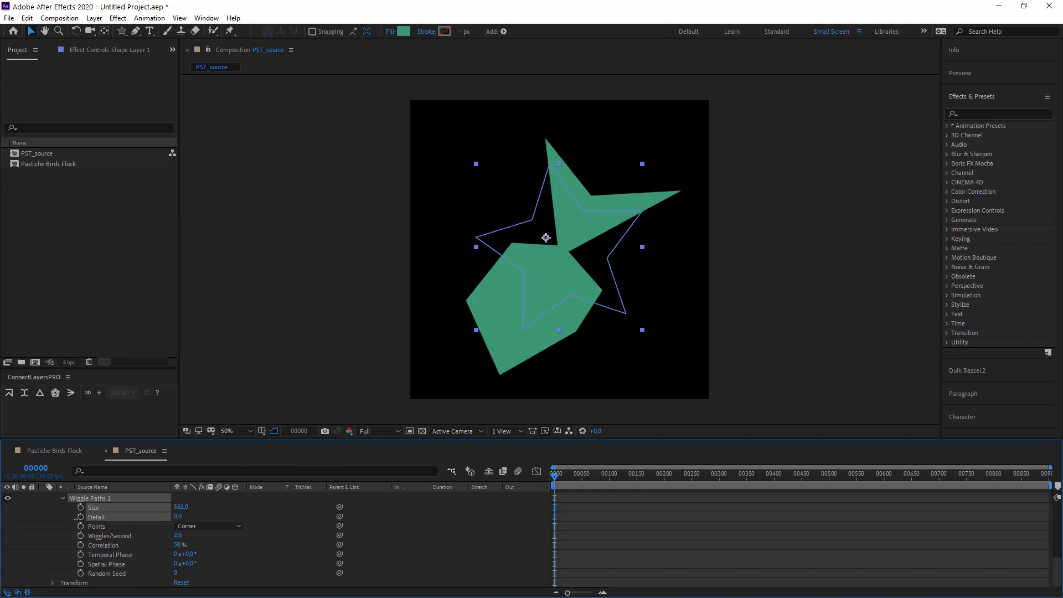
{"action": "key", "text": "space"}
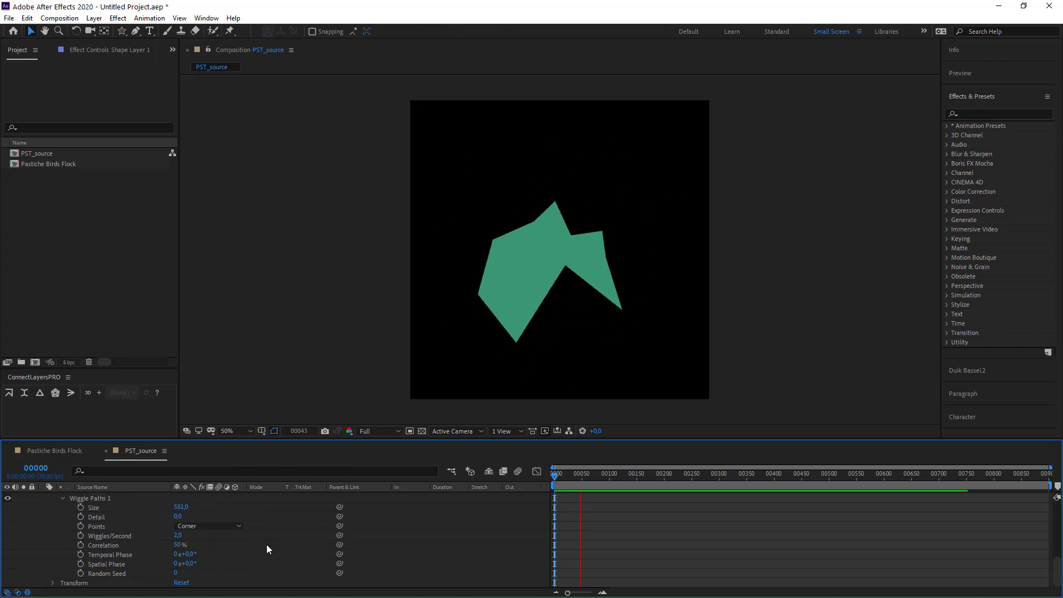
{"action": "double_click", "coordinate": [49, 163]}
{"action": "mouse_move", "coordinate": [50, 149]}
{"action": "left_mouse_down"}
{"action": "mouse_move", "coordinate": [163, 559]}
{"action": "mouse_move", "coordinate": [104, 533]}
{"action": "left_mouse_up"}
- Hide PST_source and add a new lime-green solid named BIRD
{"action": "left_click", "coordinate": [7, 496]}
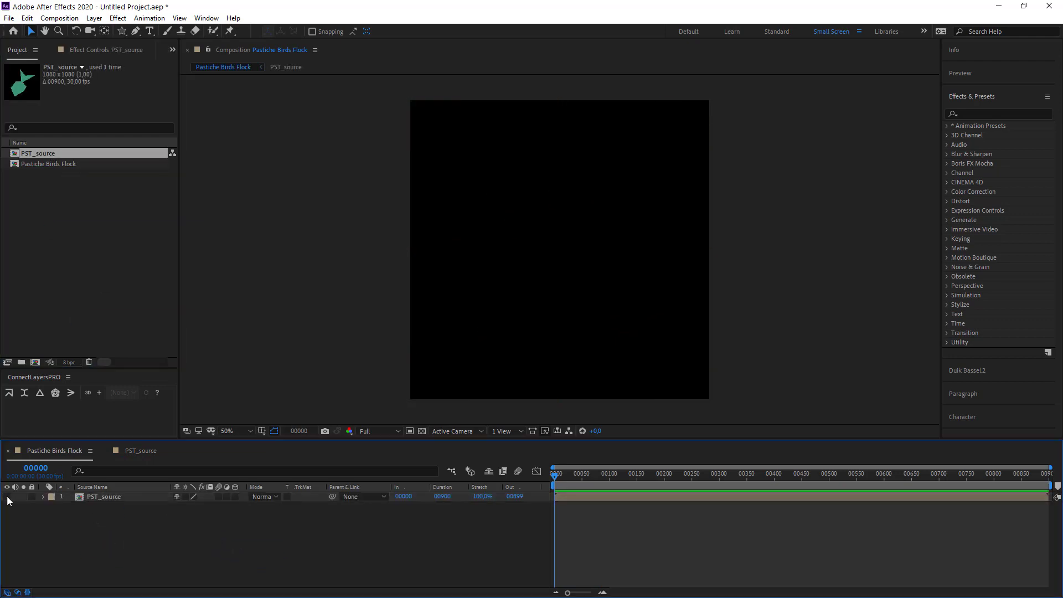
{"action": "key", "text": "ctrl+y"}
{"action": "type", "text": "BIR"}
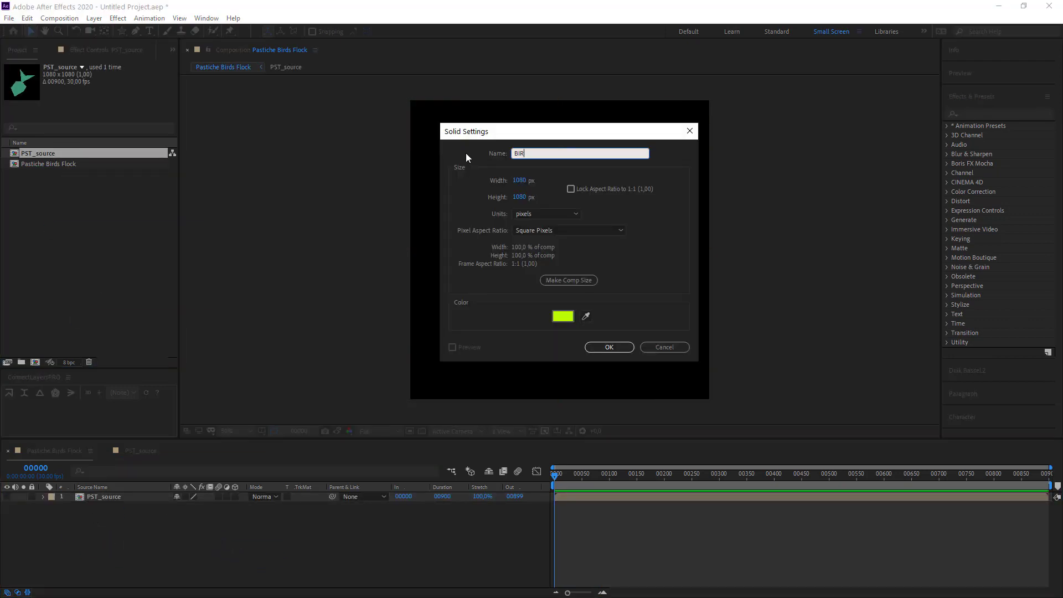
{"action": "type", "text": "D"}
{"action": "key", "text": "Return"}
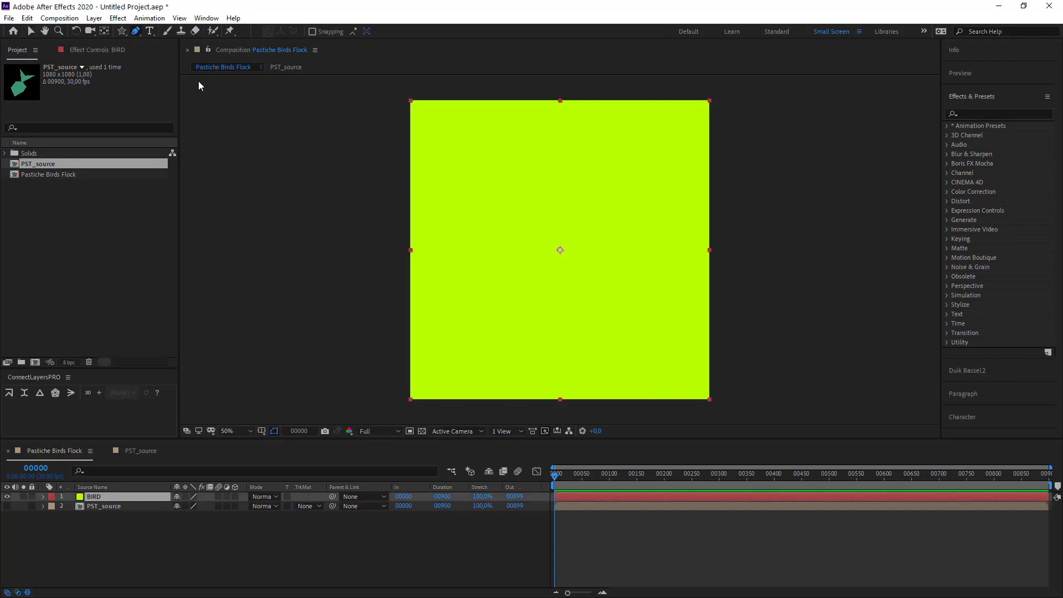
- Mask BIRD into a bird silhouette, zoom to 25%, and lock PST_source above it
{"action": "key", "text": "g"}
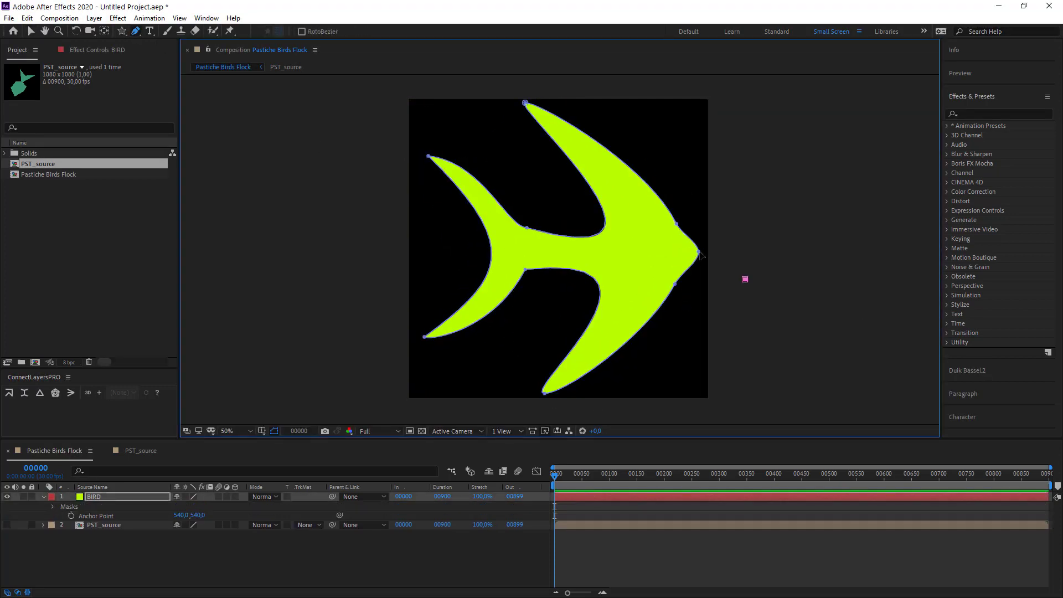
{"action": "key", "text": "v"}
{"action": "key", "text": "comma"}
{"action": "left_click_drag", "start_coordinate": [97, 525], "coordinate": [105, 493]}
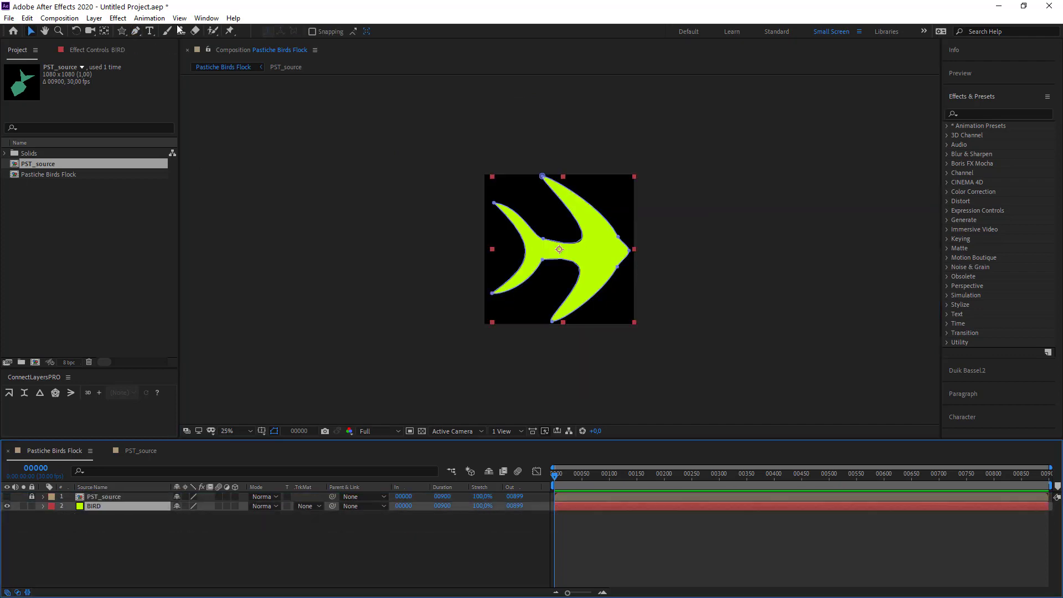
{"action": "left_click", "coordinate": [31, 497]}
{"action": "left_click", "coordinate": [212, 20]}
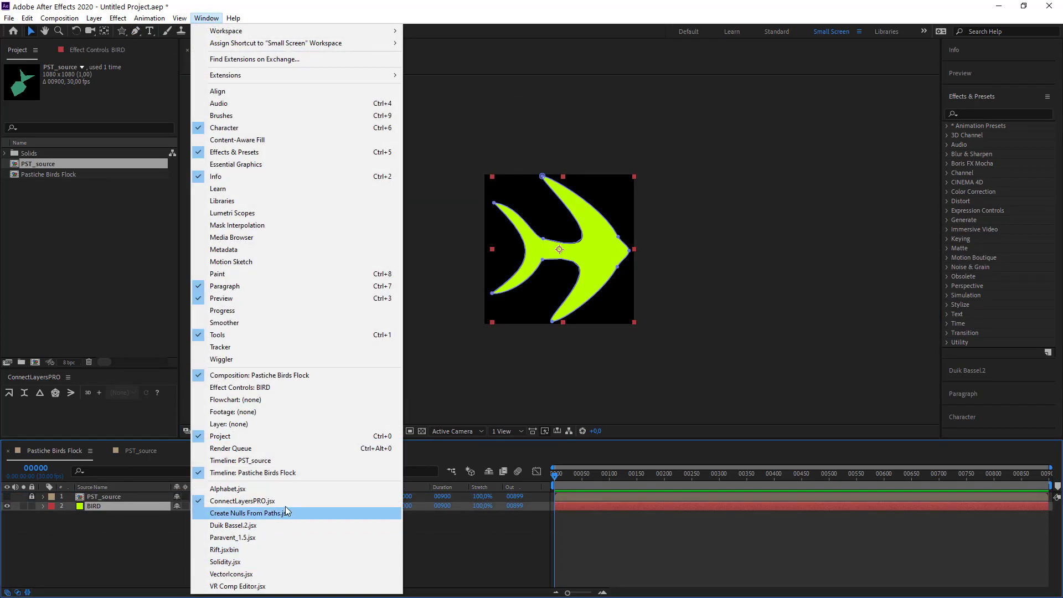
- Use Solidity.jsx to create 100 Bird solids with the selected BIRD solid's attributes
{"action": "left_click", "coordinate": [281, 562]}
{"action": "type", "text": "Bird"}
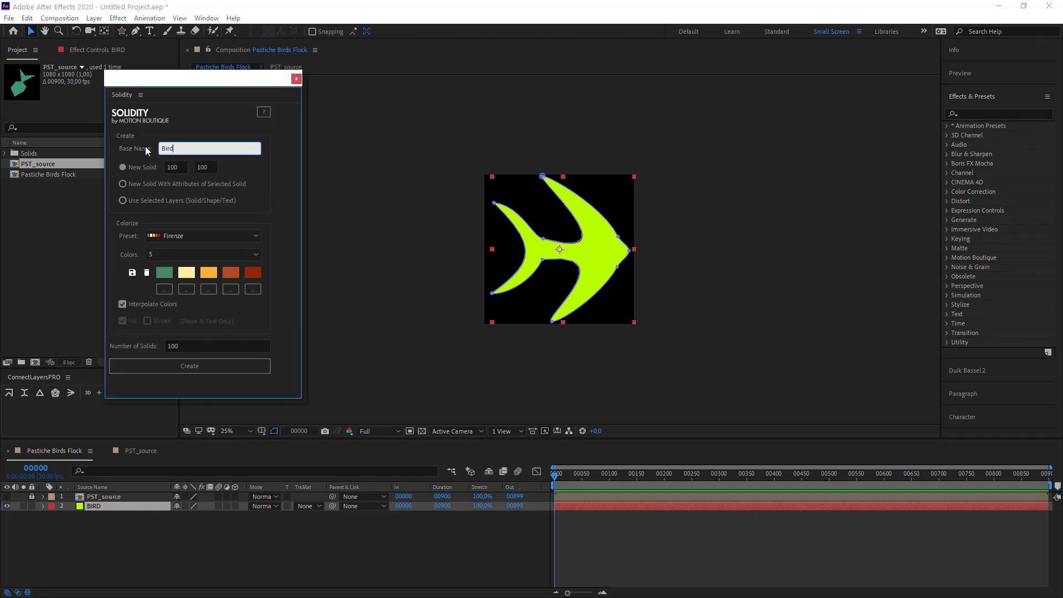
{"action": "left_click", "coordinate": [150, 181]}
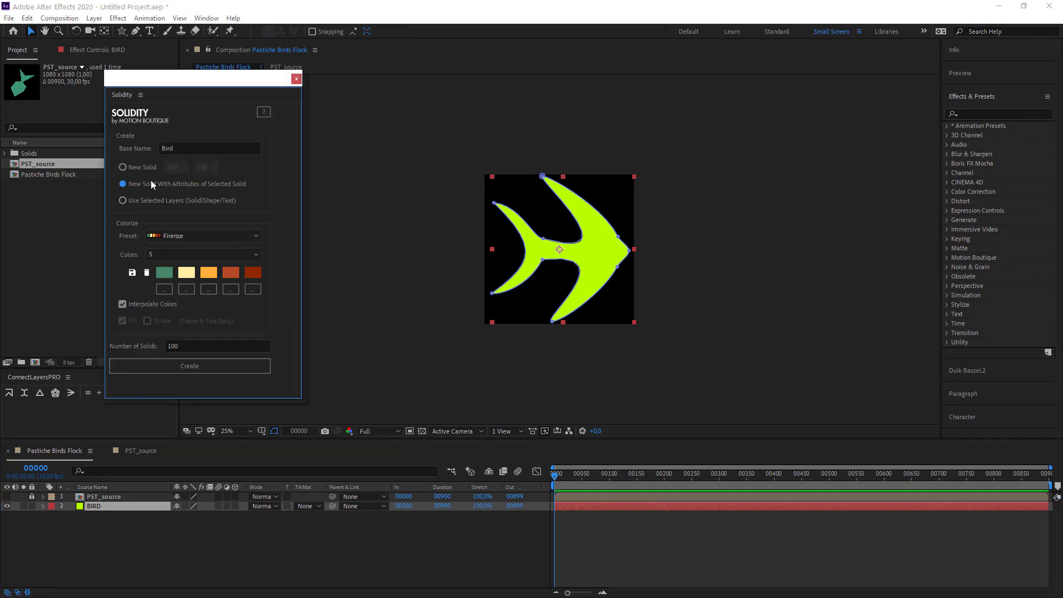
{"action": "left_click", "coordinate": [201, 364]}
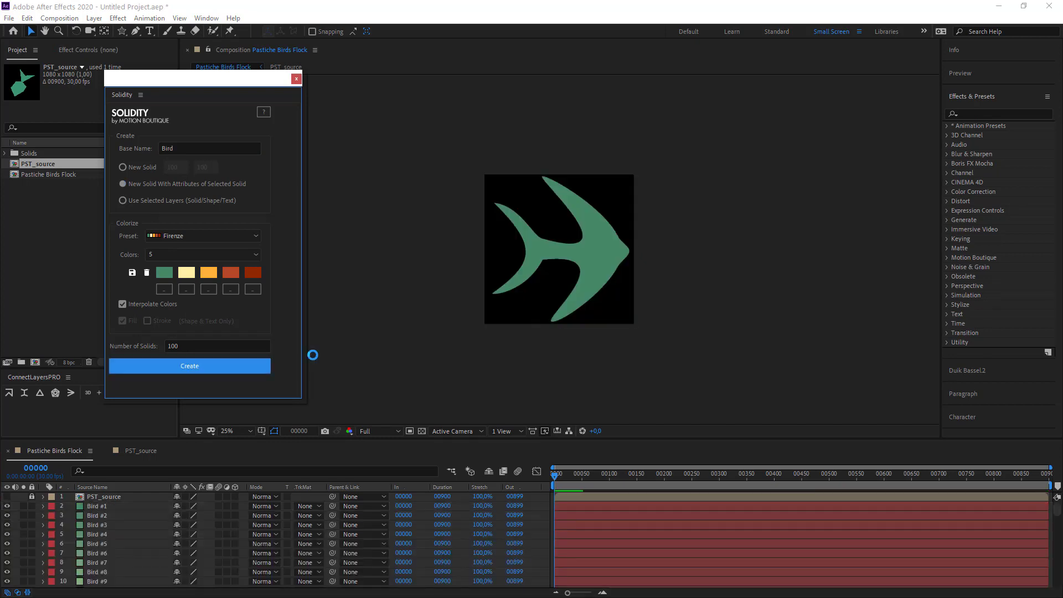
{"action": "left_click", "coordinate": [123, 51]}
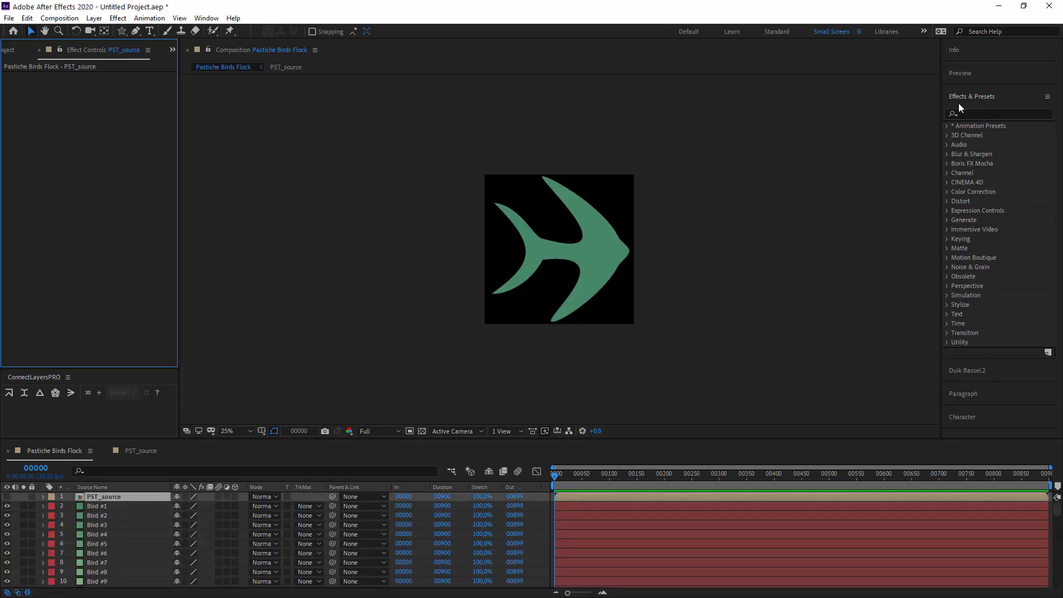
- Apply the Pastiche effect to the PST_source layer and expand its animation options
{"action": "left_click", "coordinate": [984, 109]}
{"action": "type", "text": "pastich"}
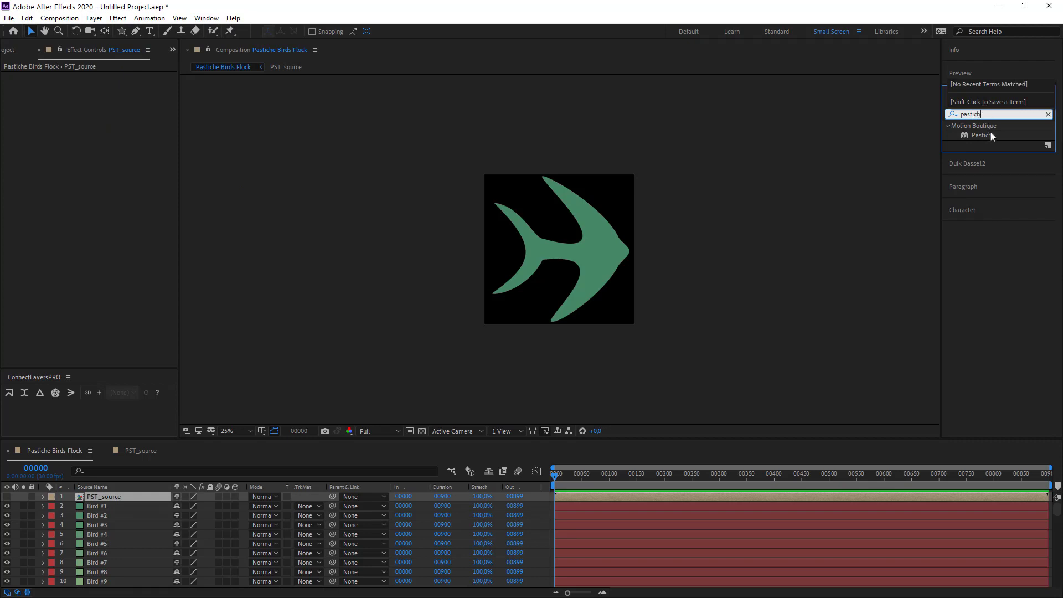
{"action": "left_click_drag", "start_coordinate": [990, 133], "coordinate": [105, 498]}
{"action": "left_click", "coordinate": [15, 138]}
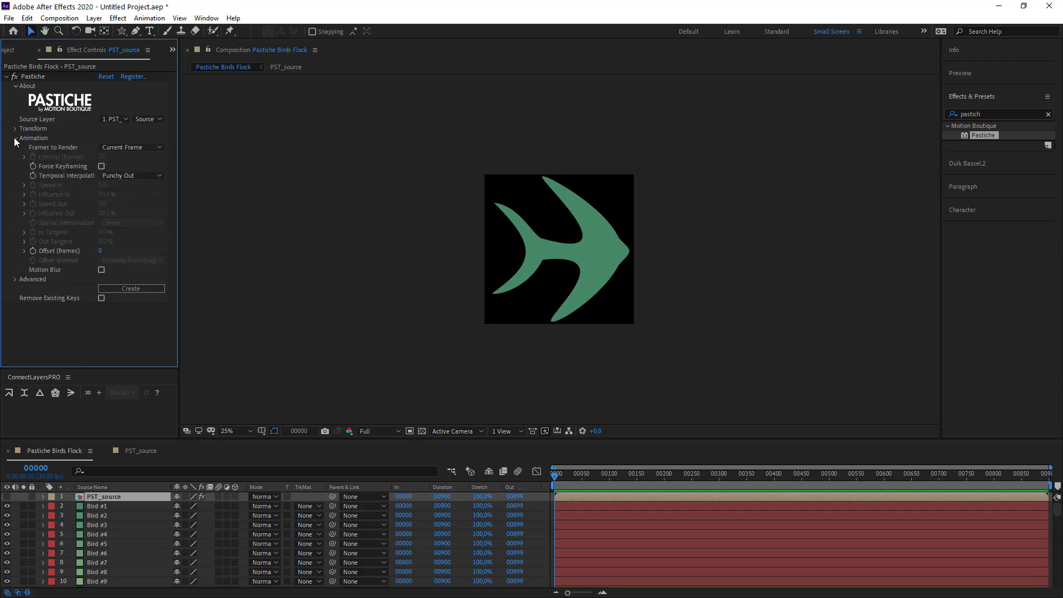
- Render frames at a 50-frame interval with Linear temporal interpolation
{"action": "left_click", "coordinate": [137, 147]}
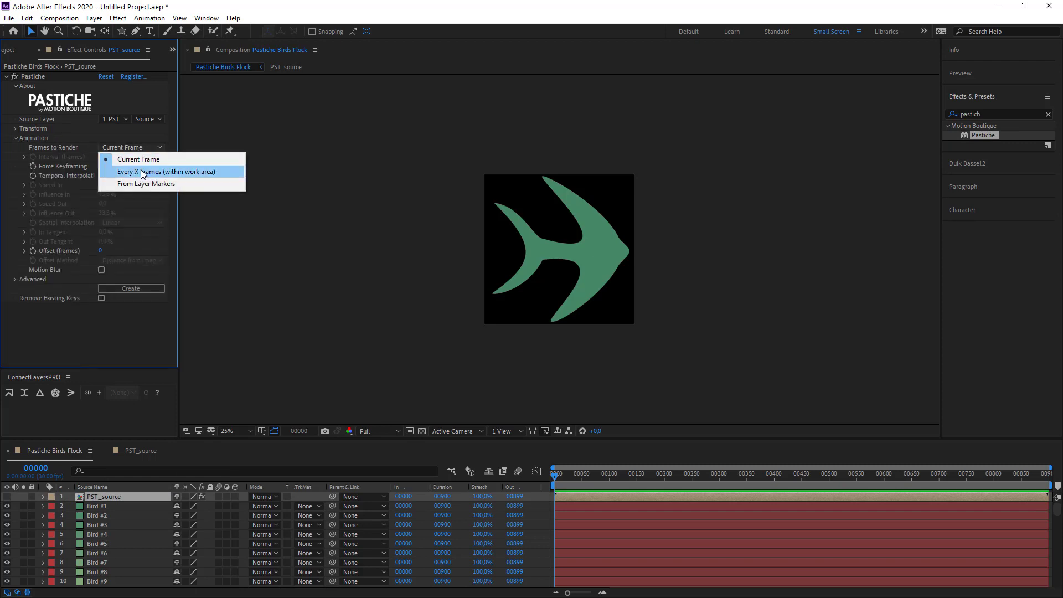
{"action": "left_click", "coordinate": [142, 171]}
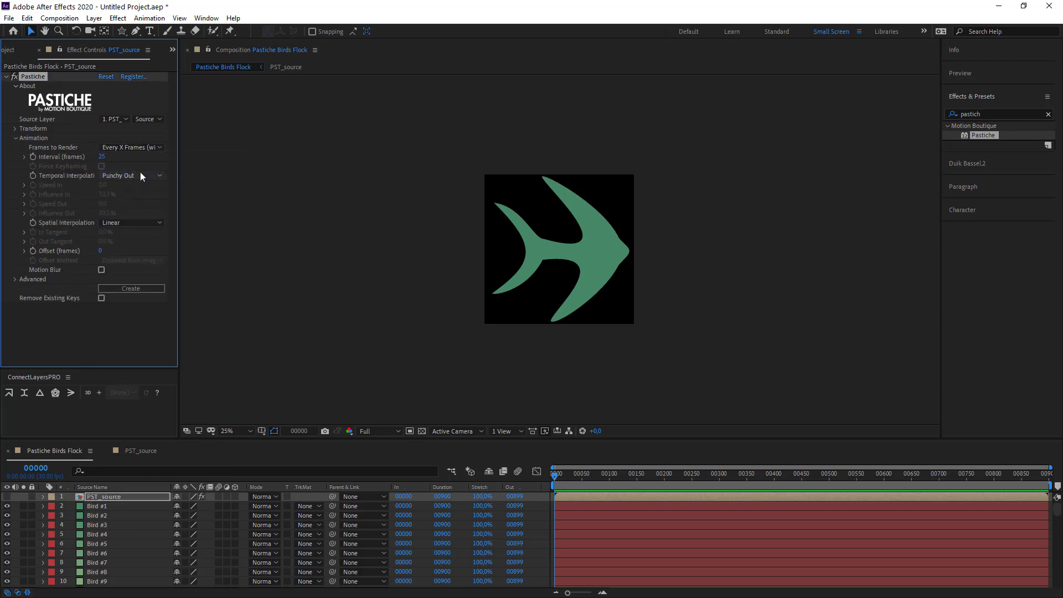
{"action": "left_click", "coordinate": [104, 156]}
{"action": "type", "text": "50"}
{"action": "key", "text": "Return"}
{"action": "left_click", "coordinate": [127, 176]}
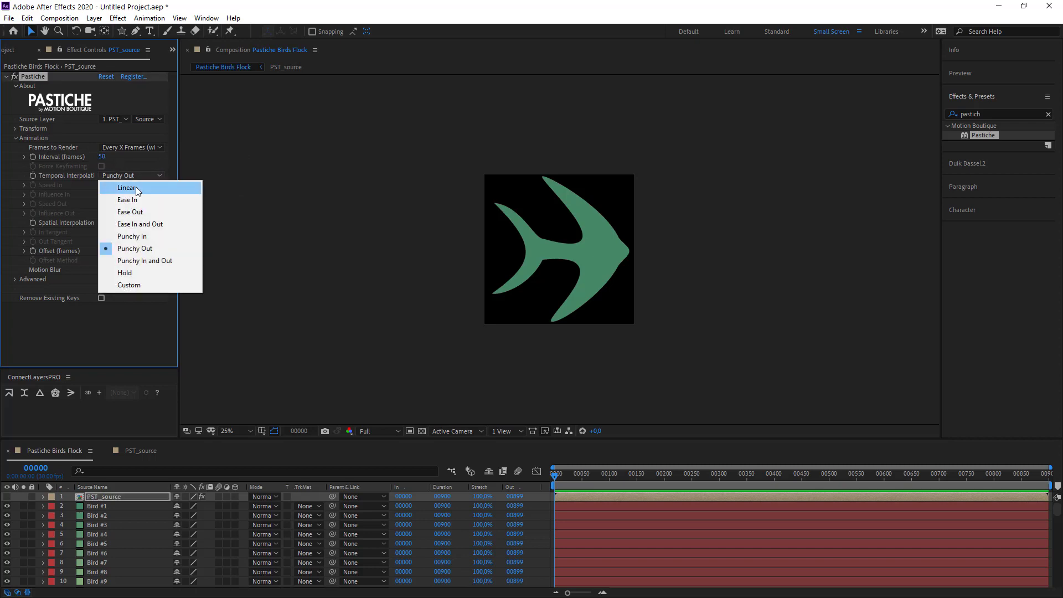
{"action": "left_click", "coordinate": [127, 186]}
- Set a 35-frame Random offset and generate the bird flock
{"action": "left_click", "coordinate": [101, 251]}
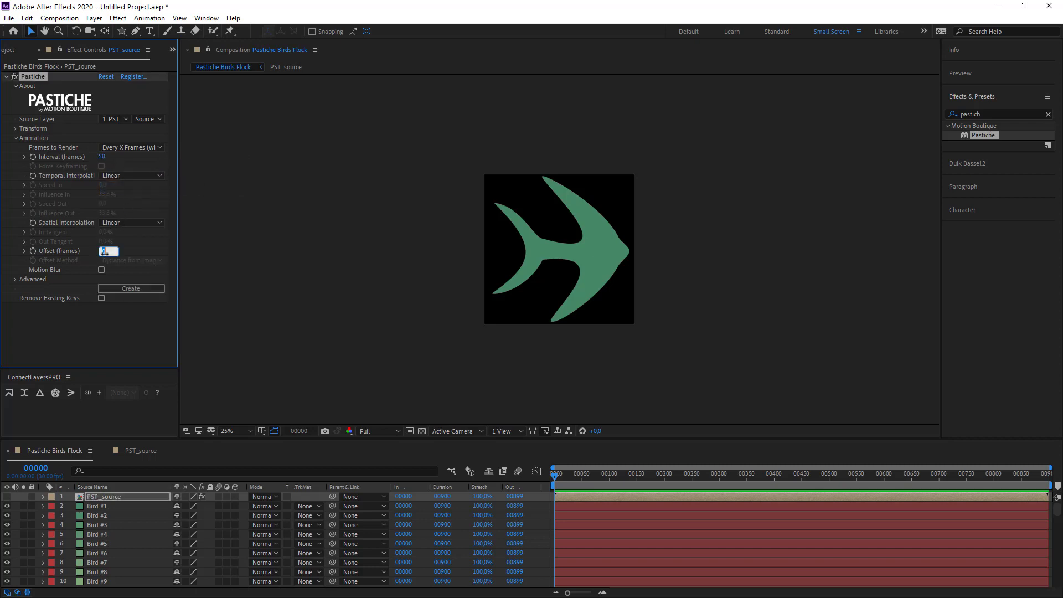
{"action": "type", "text": "35"}
{"action": "key", "text": "Return"}
{"action": "left_click", "coordinate": [158, 261]}
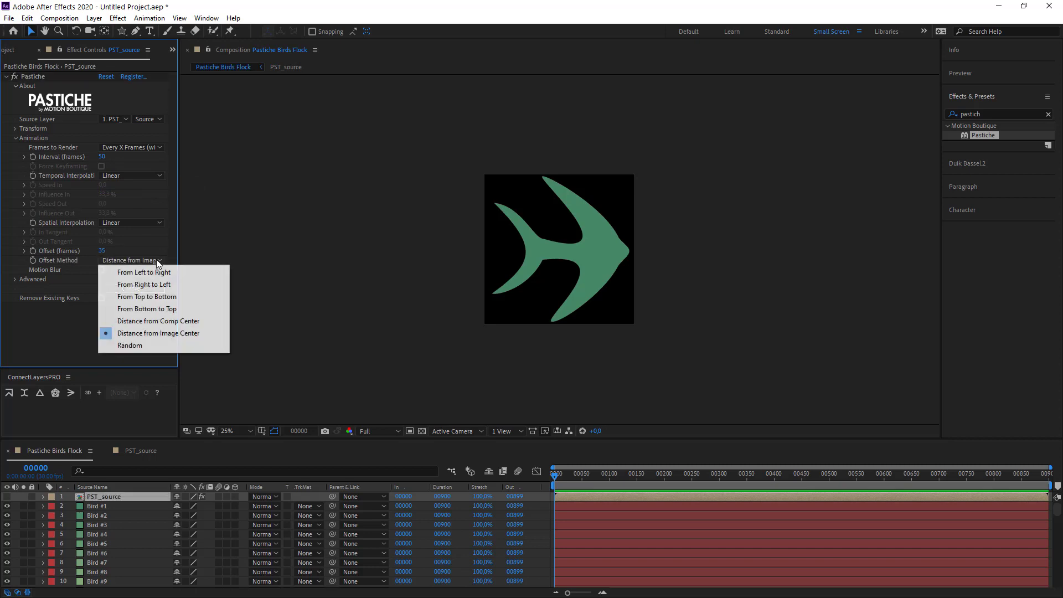
{"action": "left_click", "coordinate": [163, 346]}
{"action": "left_click", "coordinate": [101, 298]}
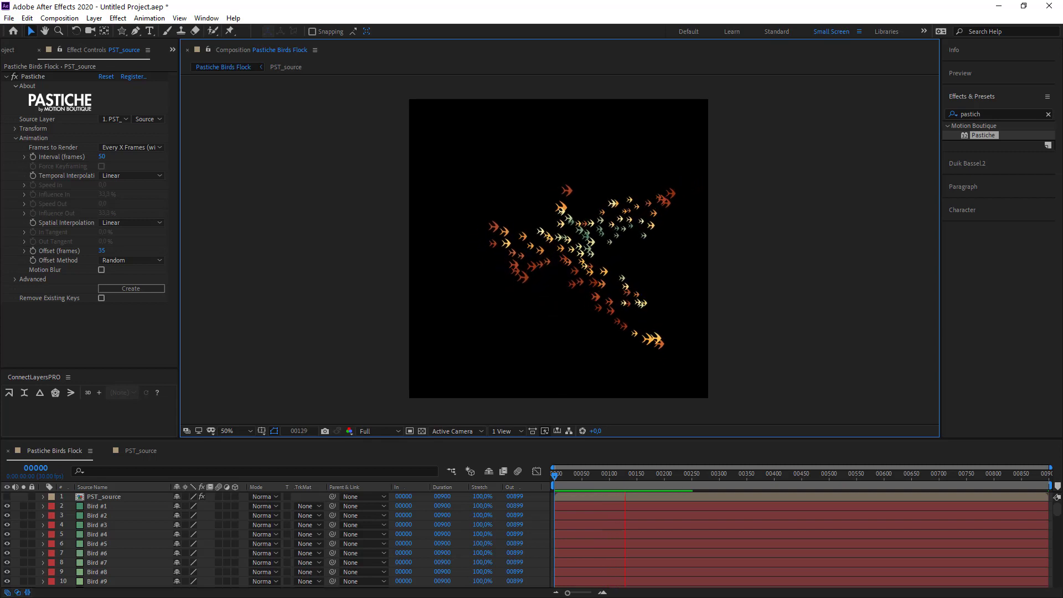
- Set Auto-Orient to Orient Along Path on all red-labelled Bird layers
{"action": "left_click", "coordinate": [35, 507]}
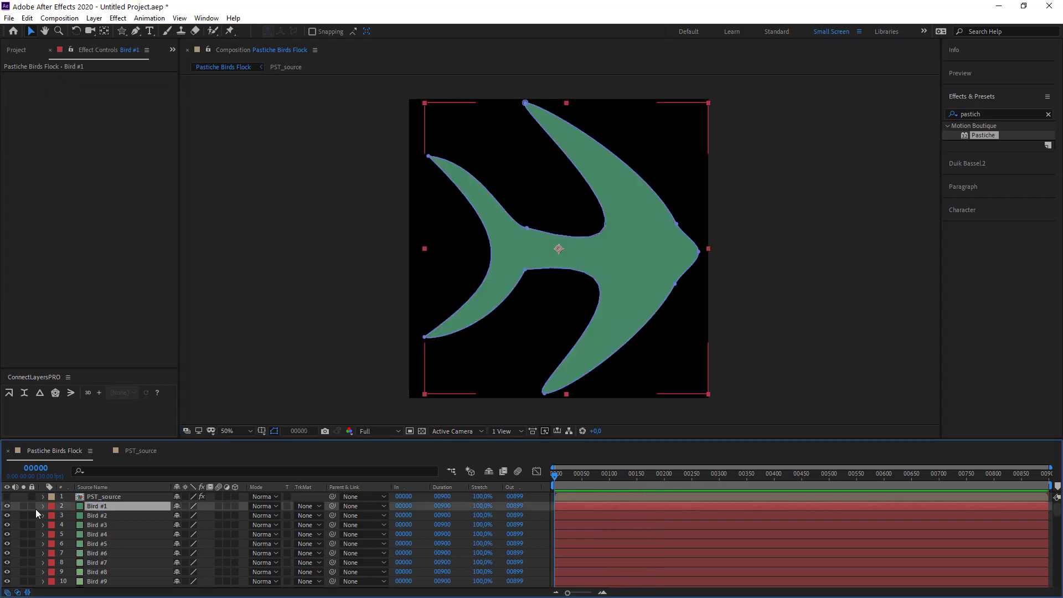
{"action": "left_click", "coordinate": [51, 506]}
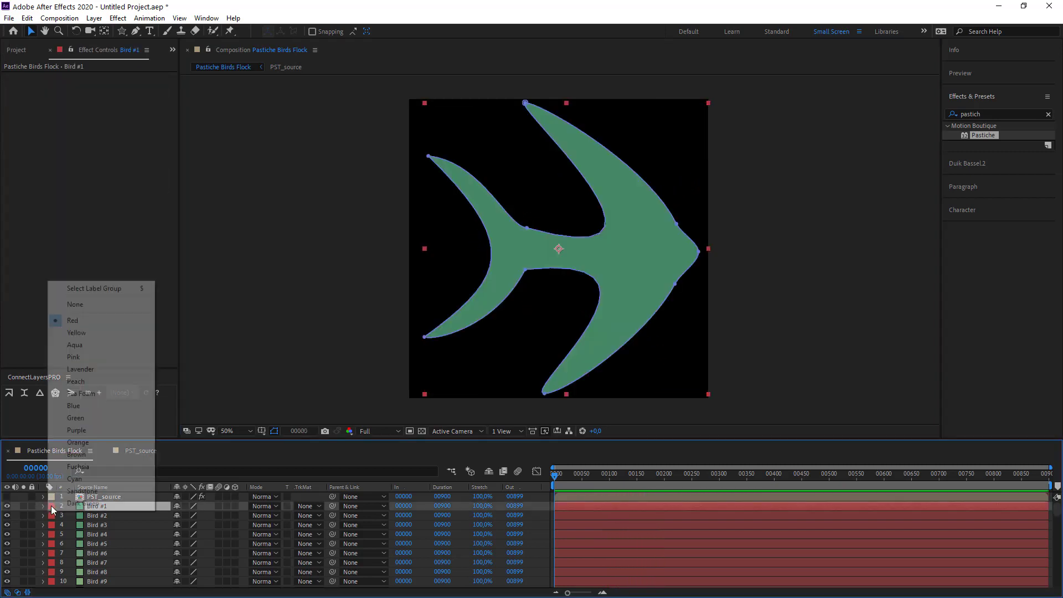
{"action": "left_click", "coordinate": [143, 288]}
{"action": "left_click", "coordinate": [94, 17]}
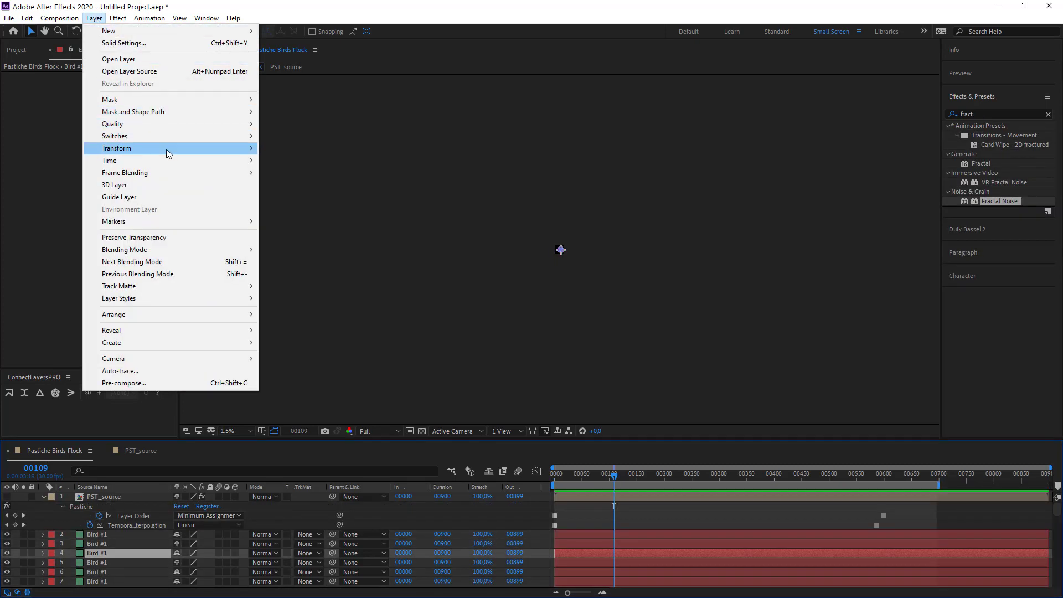
{"action": "mouse_move", "coordinate": [166, 148]}
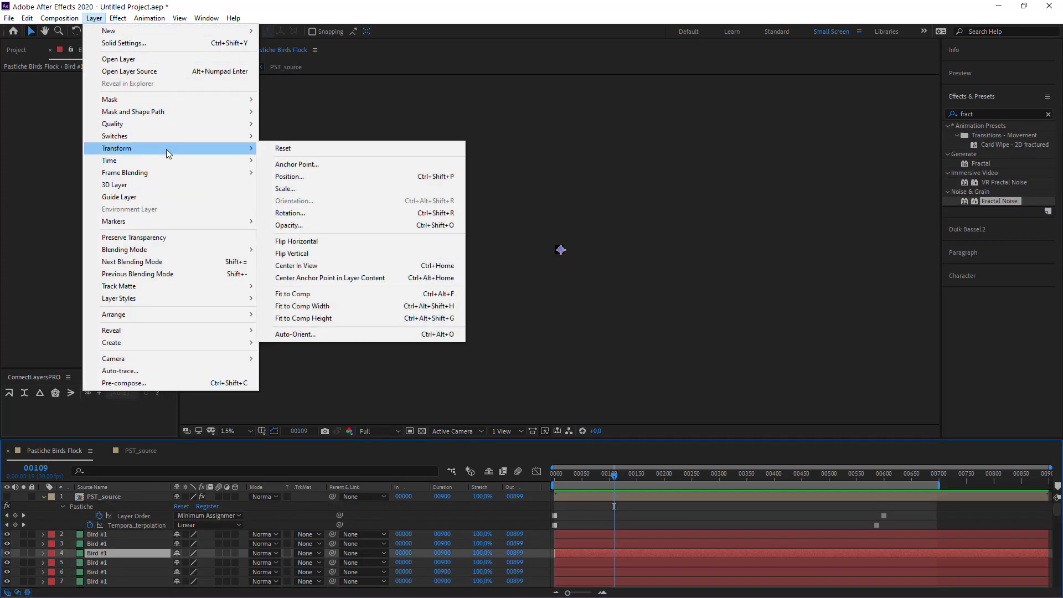
{"action": "left_click", "coordinate": [344, 335]}
{"action": "left_click", "coordinate": [462, 251]}
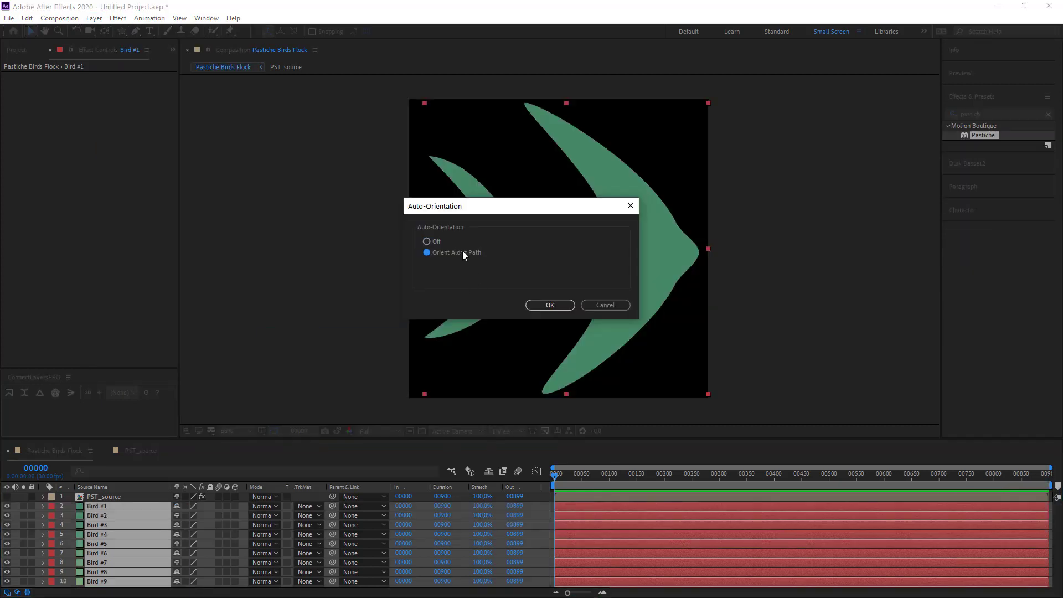
{"action": "left_click", "coordinate": [566, 306]}
- Reselect the red-labelled Bird layers and duplicate them with Ctrl+D
{"action": "left_click", "coordinate": [52, 506]}
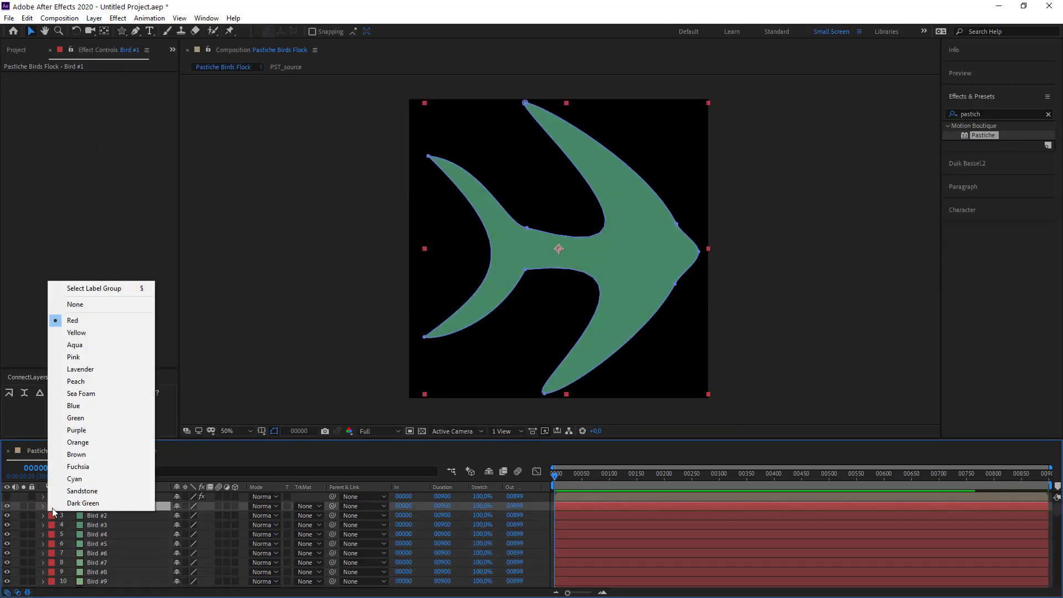
{"action": "left_click", "coordinate": [107, 287]}
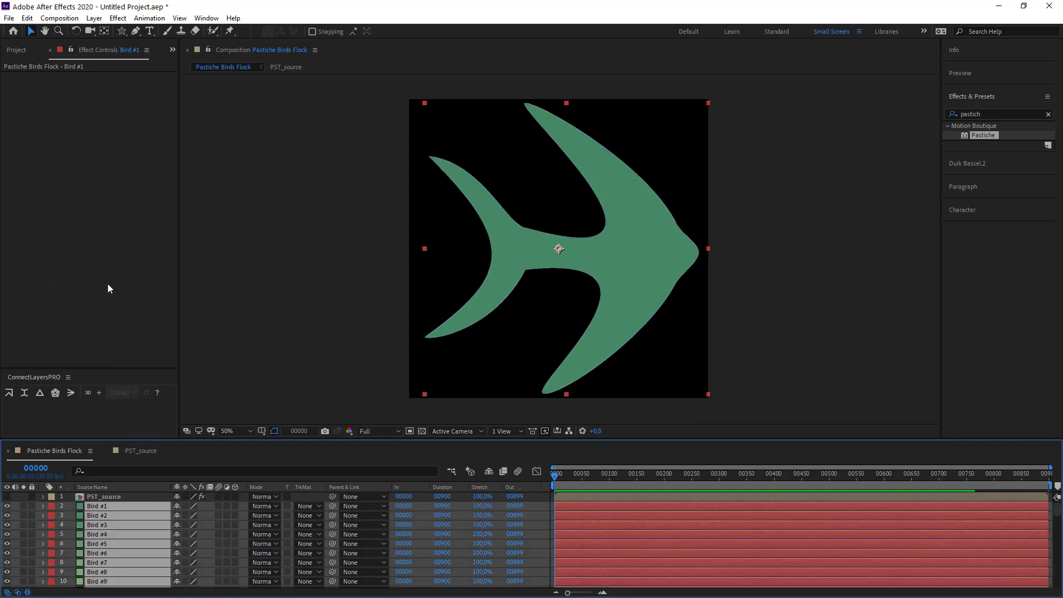
{"action": "key", "text": "ctrl+d"}
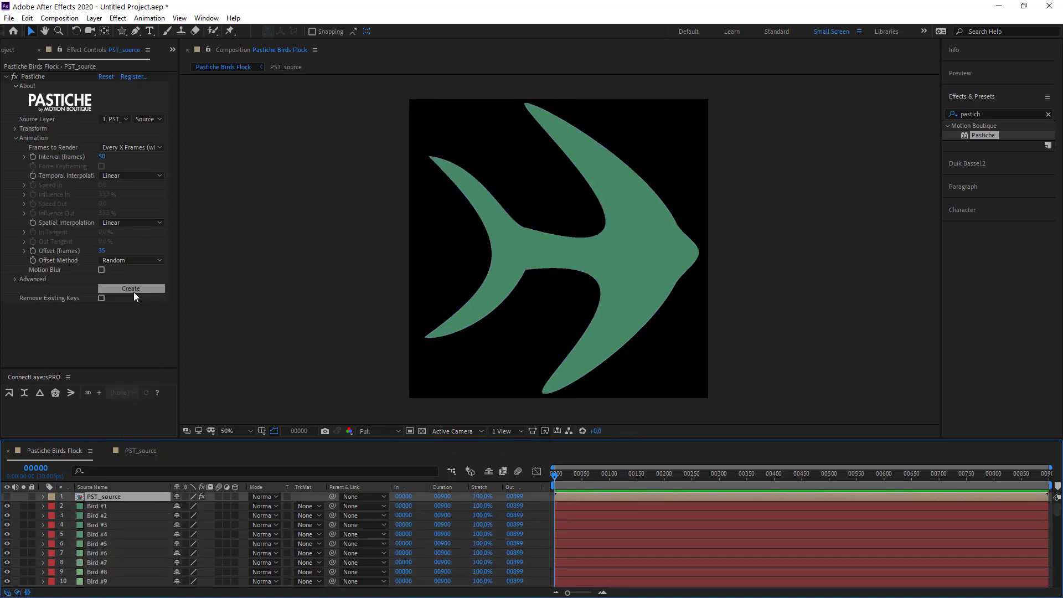
- Regenerate the Pastiche flock with the doubled birds and preview it
{"action": "left_click", "coordinate": [134, 292]}
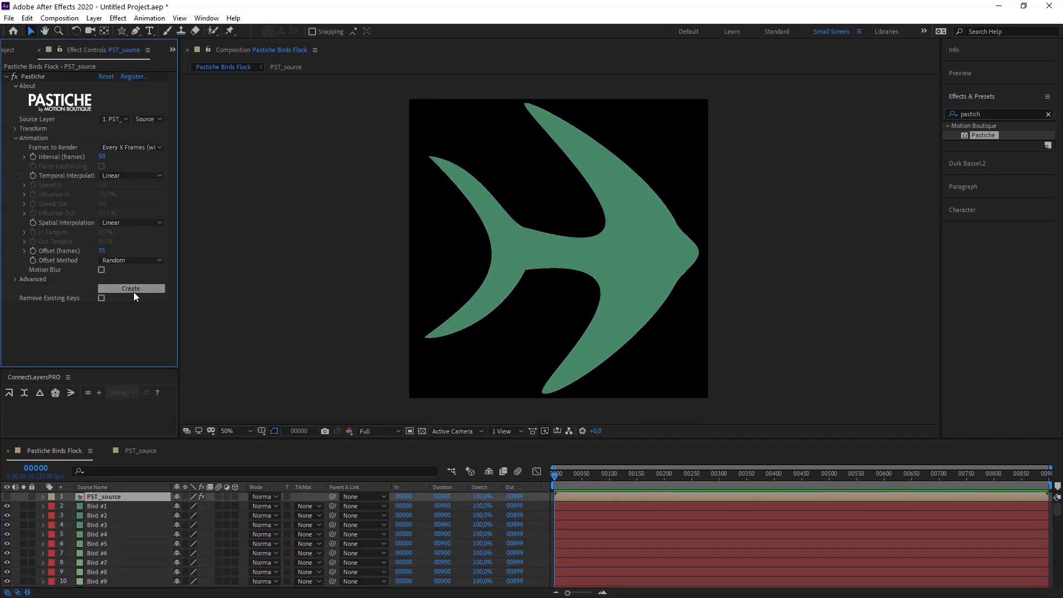
{"action": "left_click", "coordinate": [283, 318]}
{"action": "key", "text": "space"}
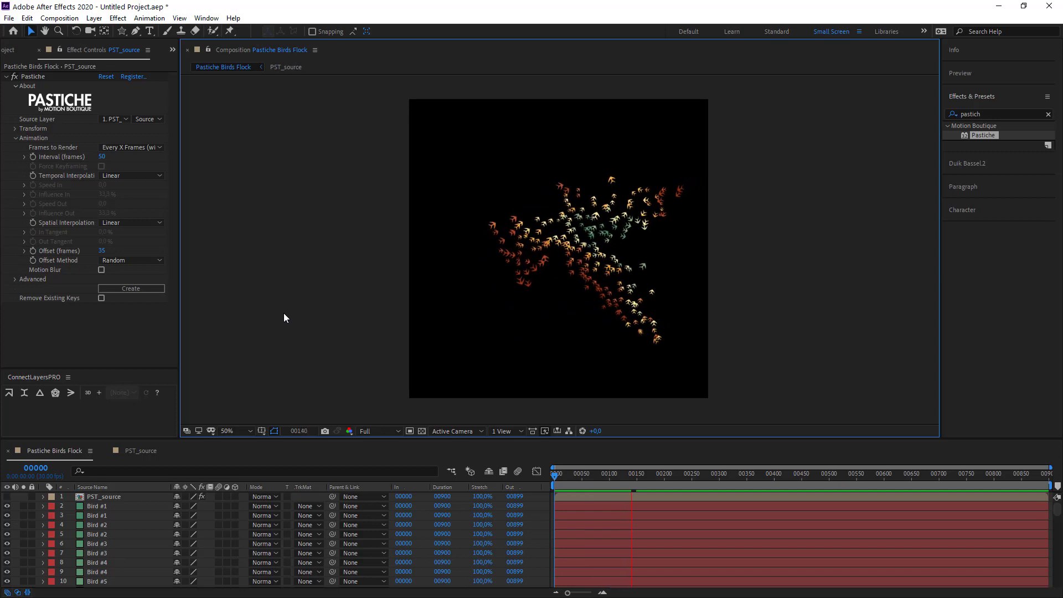
- Change Pastiche Spatial Interpolation to Random, then regenerate and preview the flock
{"action": "left_click", "coordinate": [123, 347]}
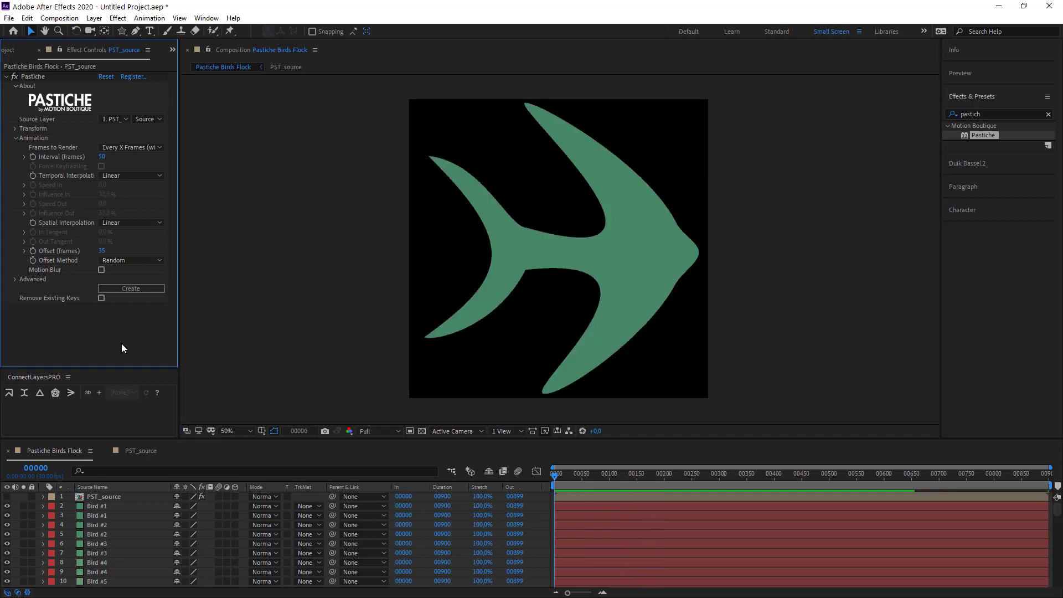
{"action": "left_click", "coordinate": [132, 222]}
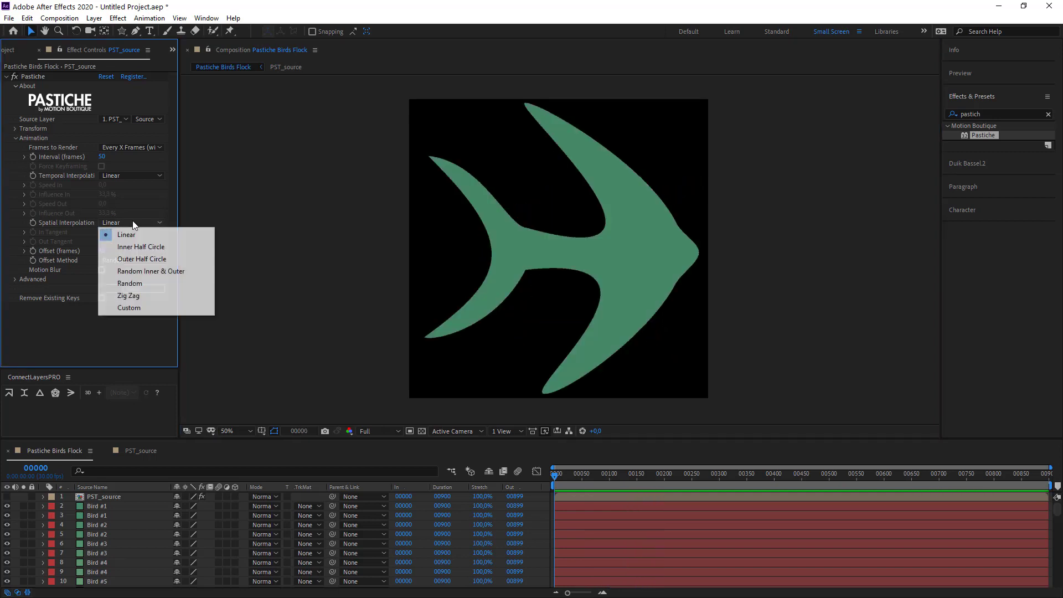
{"action": "left_click", "coordinate": [142, 283]}
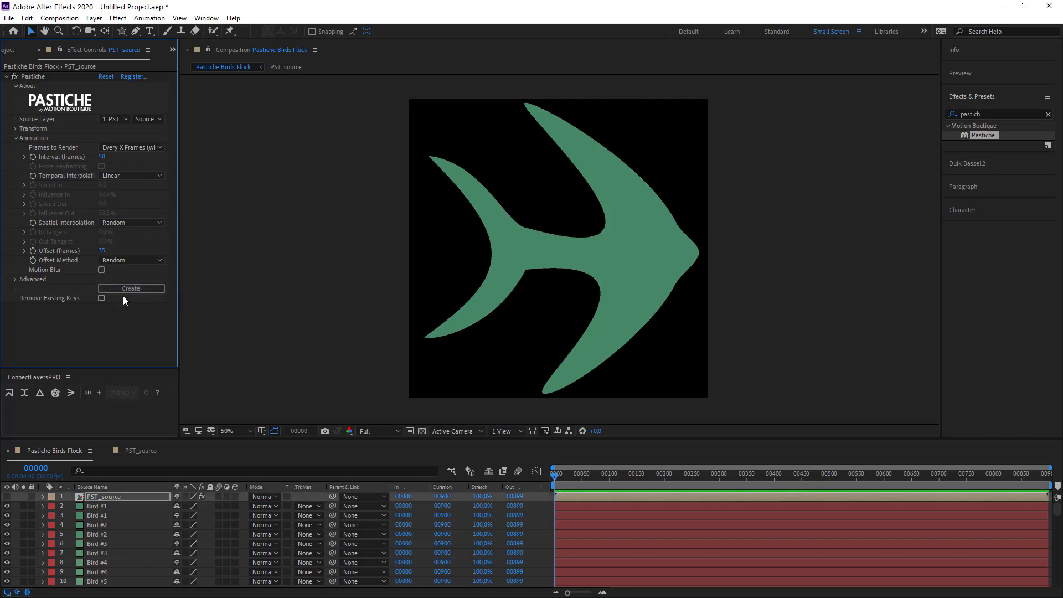
{"action": "left_click", "coordinate": [131, 289]}
{"action": "key", "text": "space"}
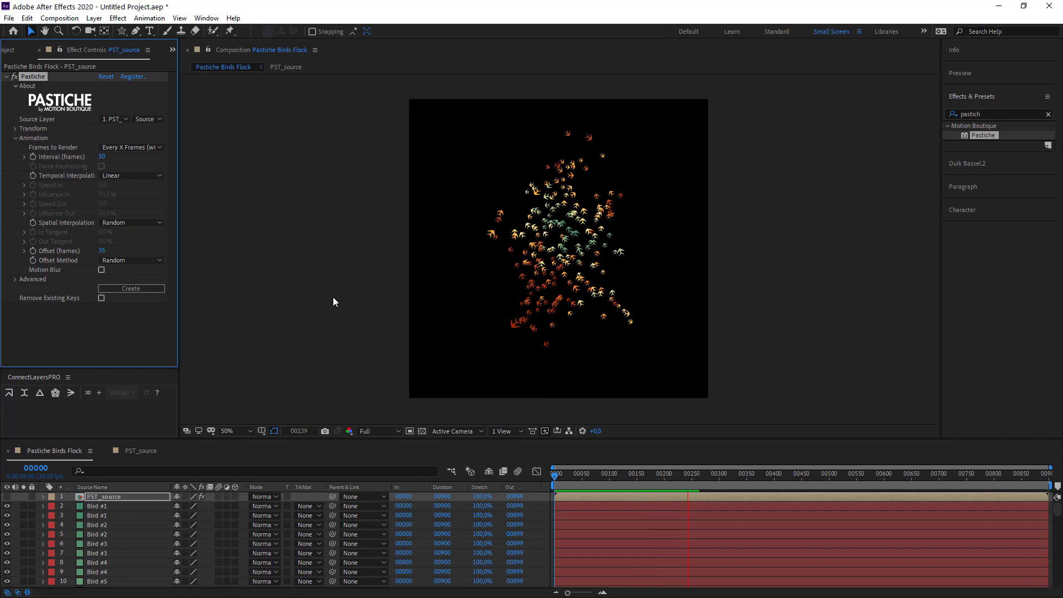
- Add a 1080×1080 lime-green solid named 'Fractal Noise' in the PST_source comp
{"action": "left_click", "coordinate": [264, 72]}
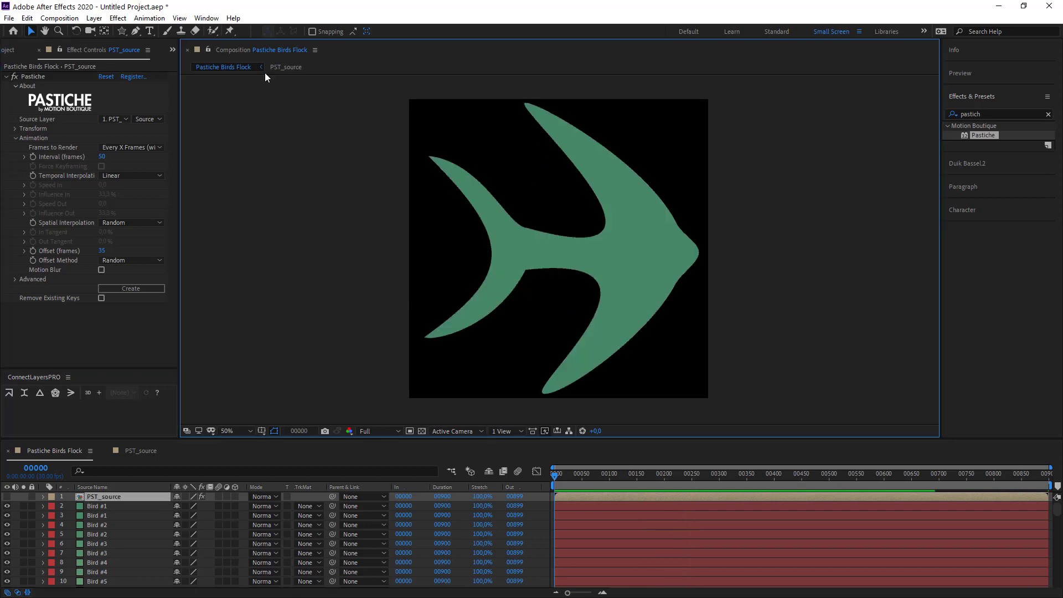
{"action": "left_click", "coordinate": [286, 68]}
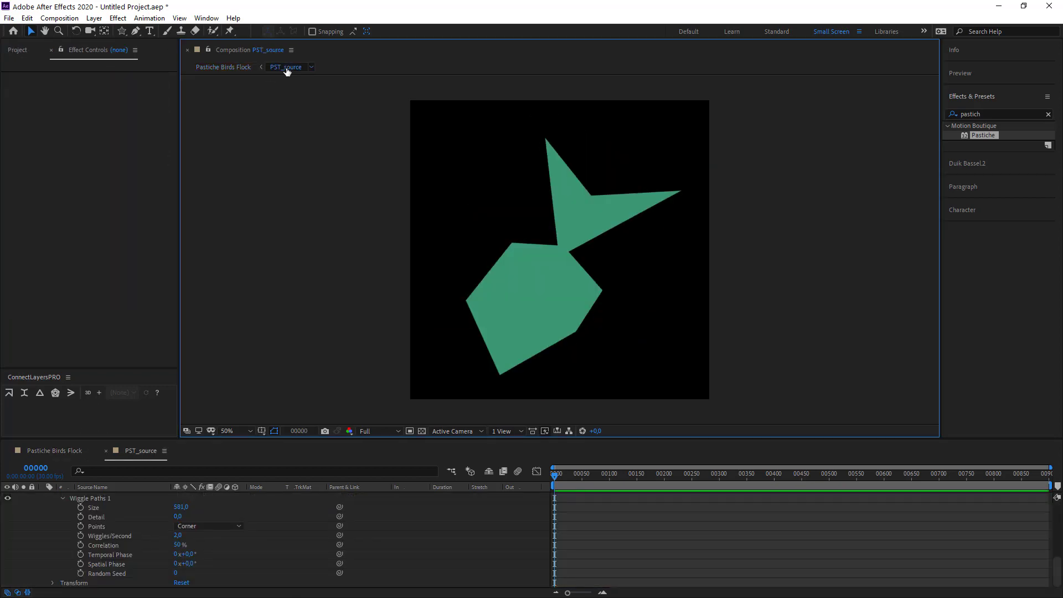
{"action": "right_click", "coordinate": [315, 317]}
{"action": "mouse_move", "coordinate": [338, 320]}
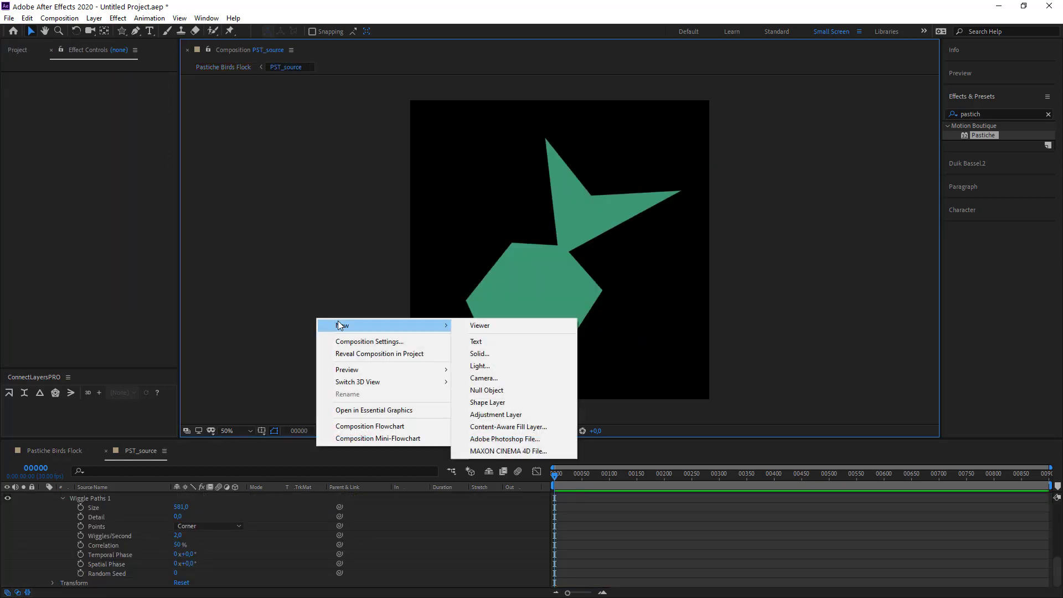
{"action": "left_click", "coordinate": [567, 362]}
{"action": "type", "text": "Fractal Noise"}
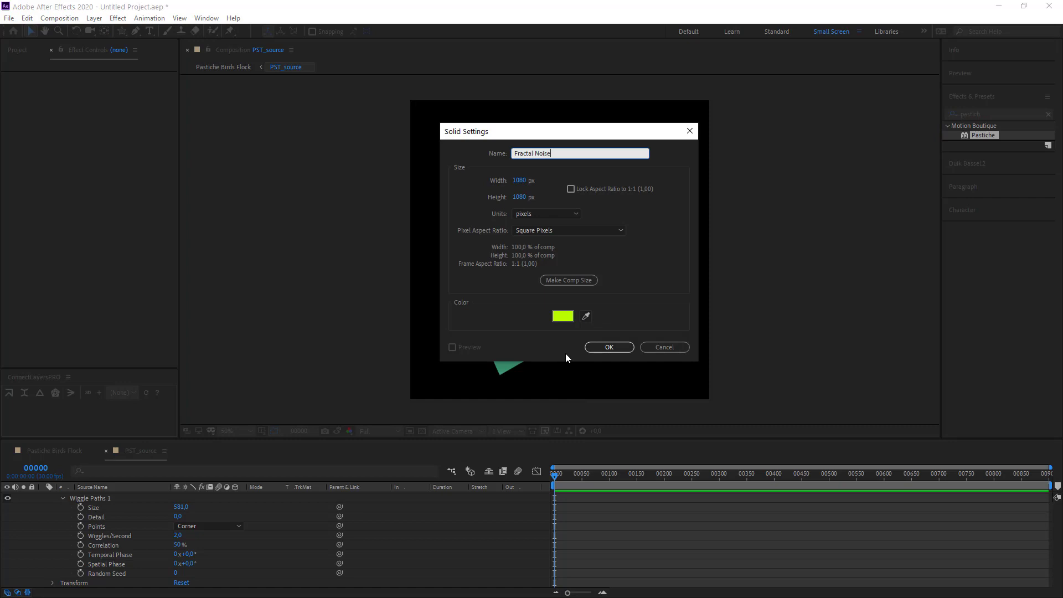
{"action": "left_click", "coordinate": [613, 348]}
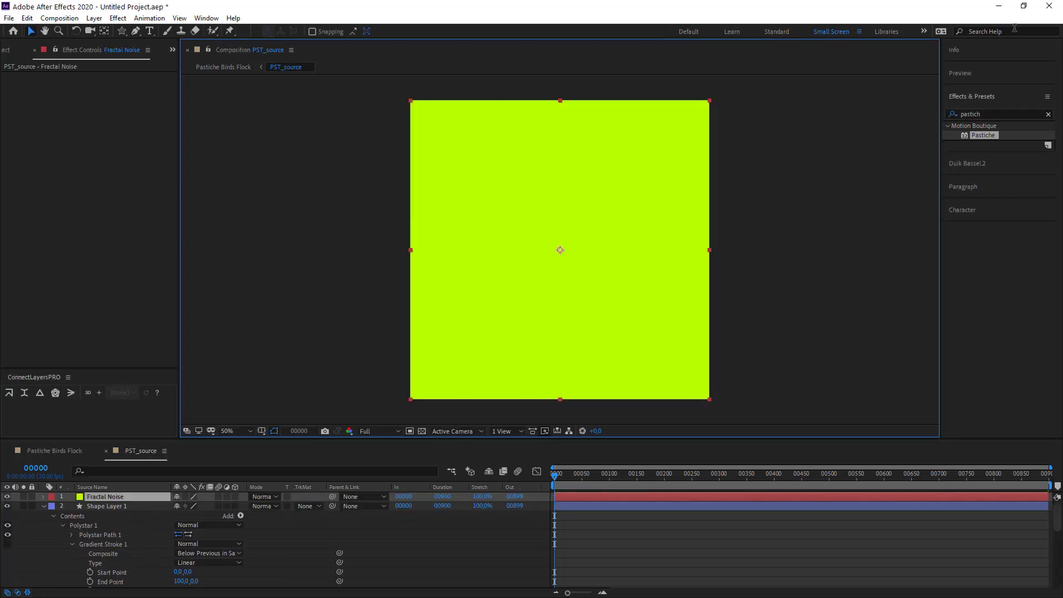
{"action": "left_click", "coordinate": [993, 113]}
- Apply Fractal Noise to the solid with Contrast 157 and Brightness -45
{"action": "type", "text": "fract"}
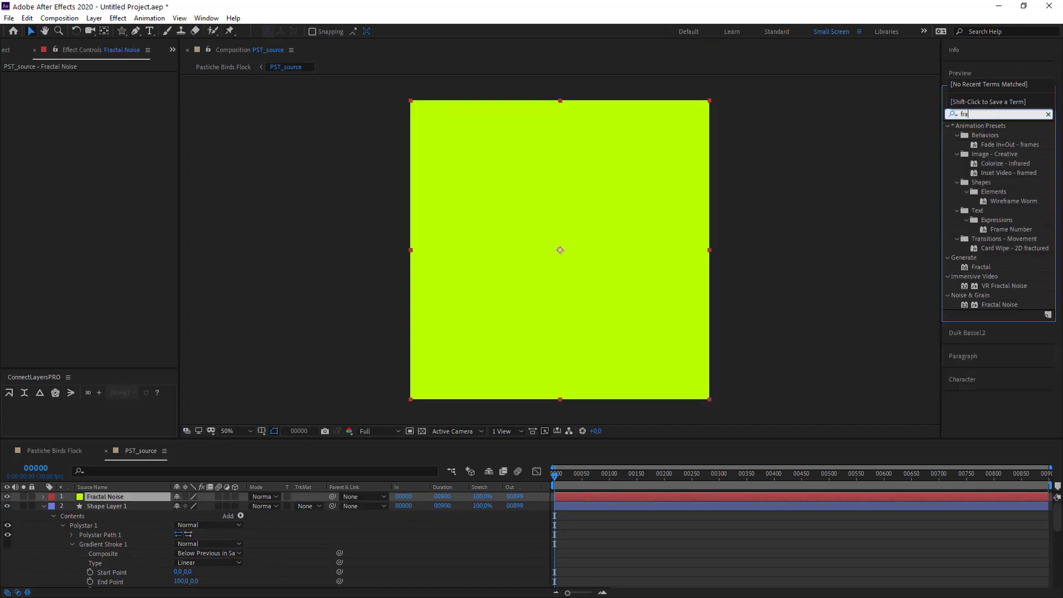
{"action": "left_click", "coordinate": [1004, 200]}
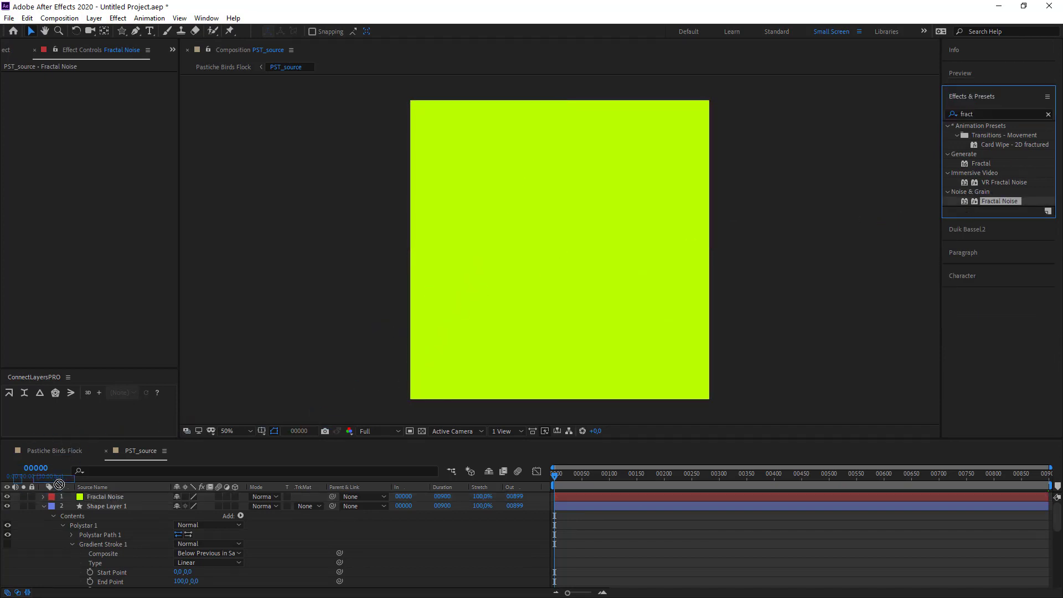
{"action": "left_click_drag", "start_coordinate": [1004, 201], "coordinate": [107, 496]}
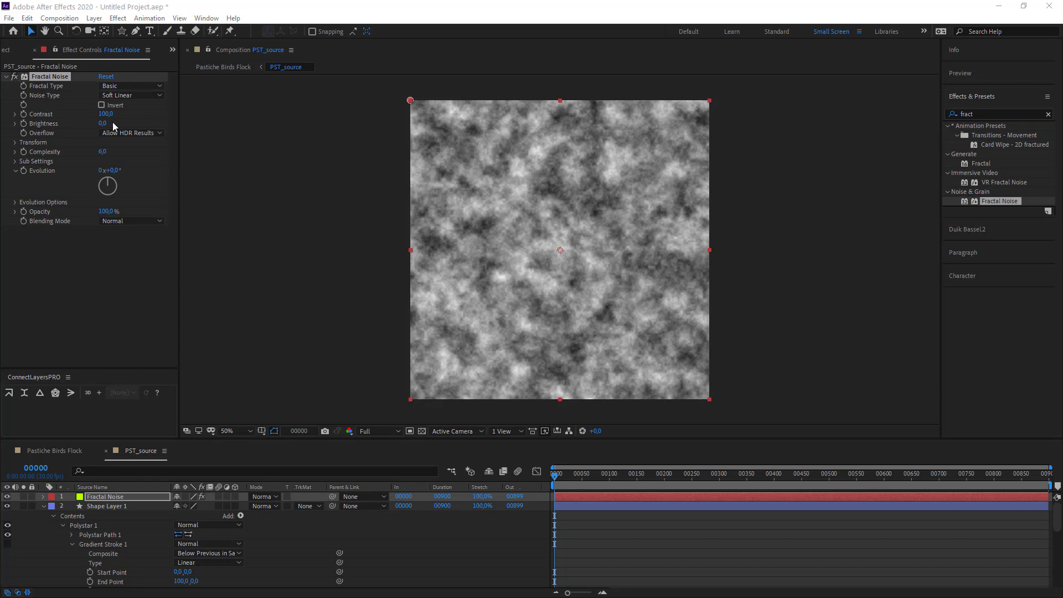
{"action": "left_click", "coordinate": [105, 114]}
{"action": "type", "text": "135"}
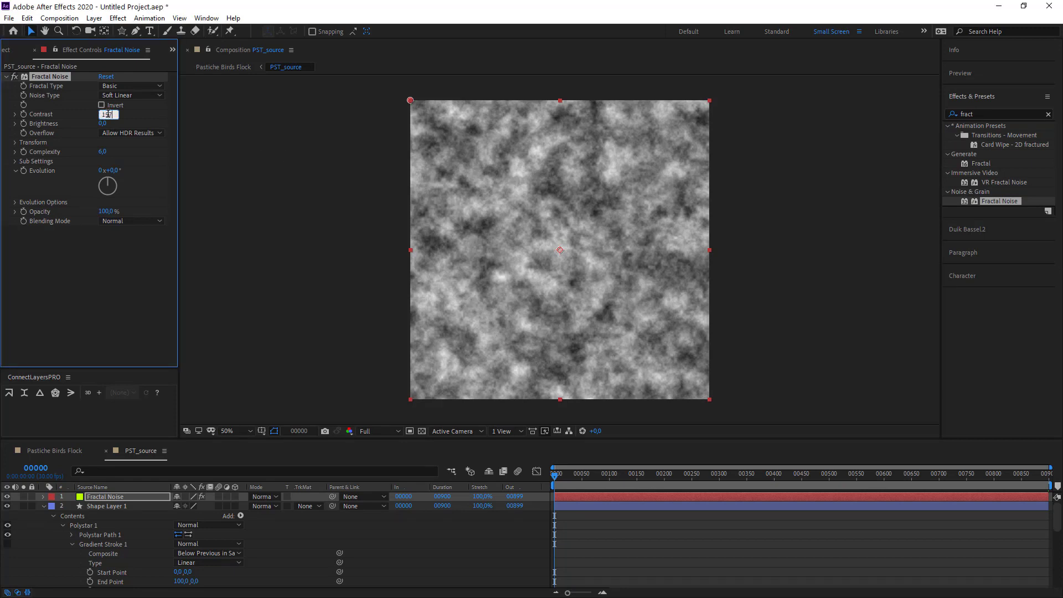
{"action": "key", "text": "Return"}
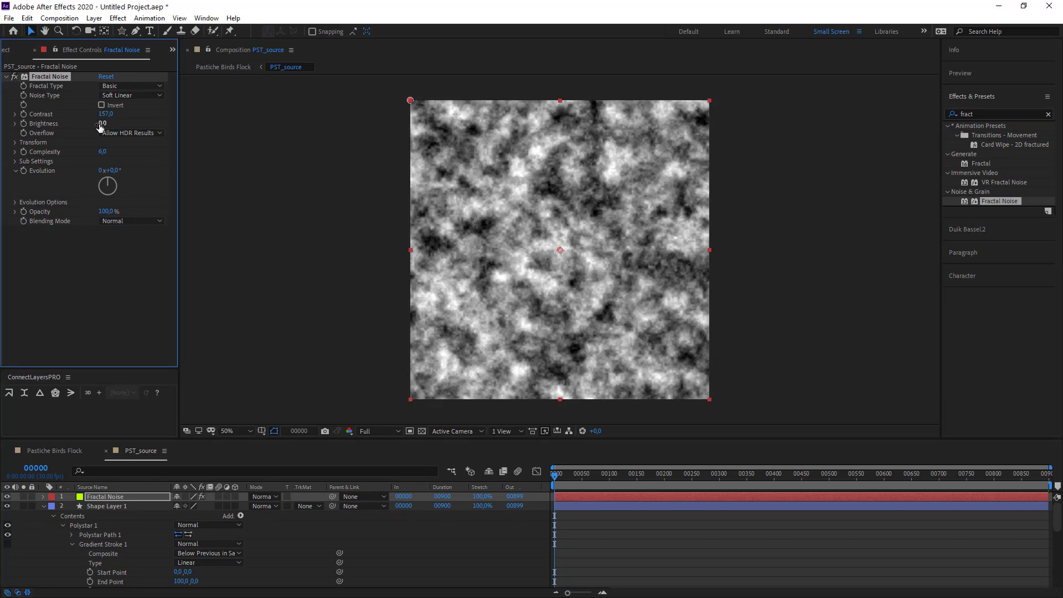
{"action": "left_click", "coordinate": [103, 124]}
{"action": "key", "text": "Return"}
- Set the noise Transform Scale to 230 and Complexity to 1
{"action": "left_click", "coordinate": [15, 142]}
{"action": "type", "text": "230"}
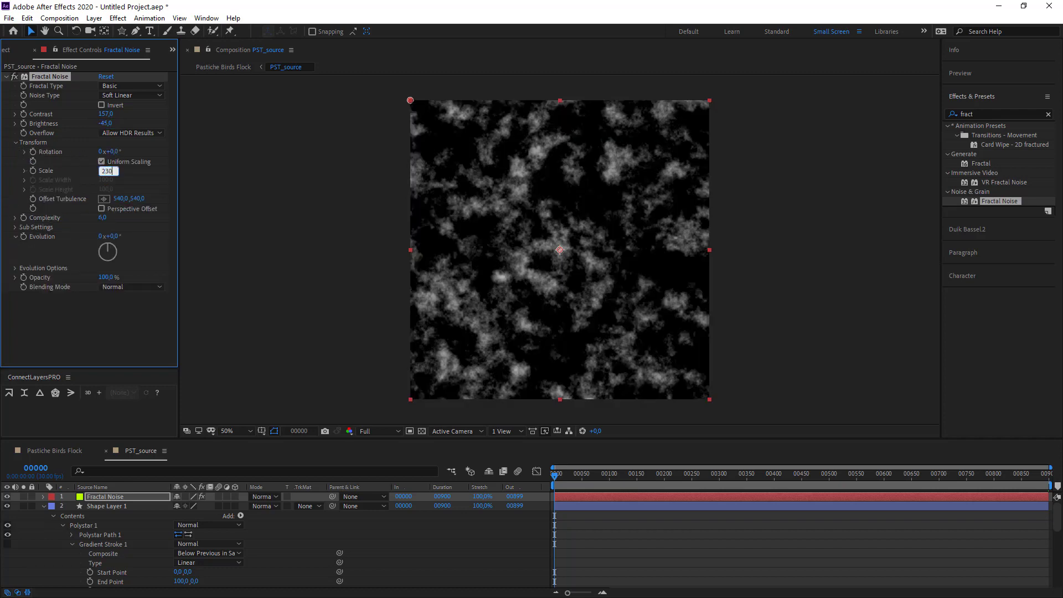
{"action": "left_click", "coordinate": [24, 170]}
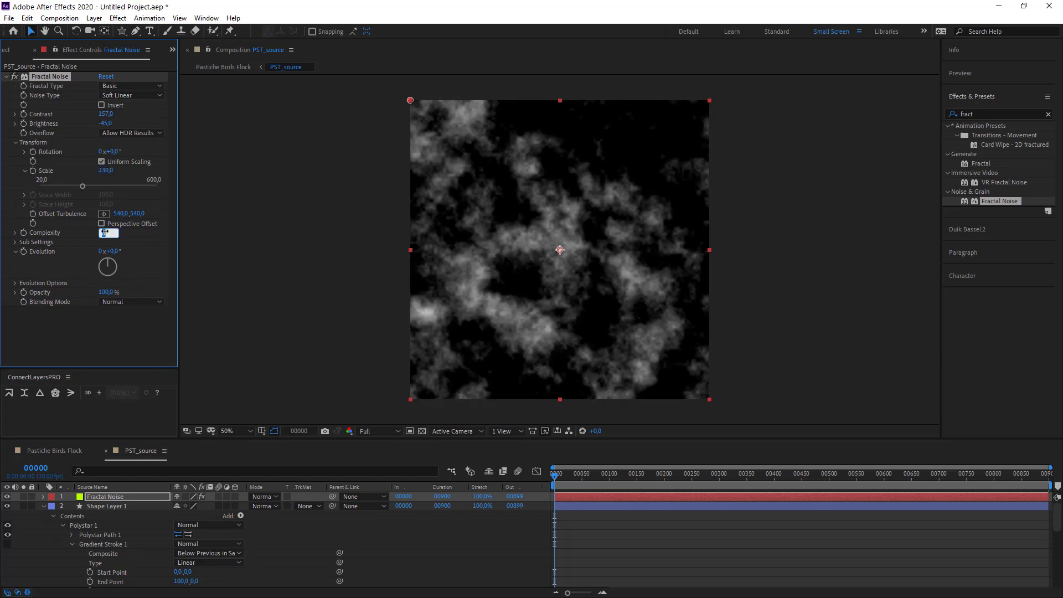
{"action": "type", "text": "1"}
{"action": "key", "text": "Return"}
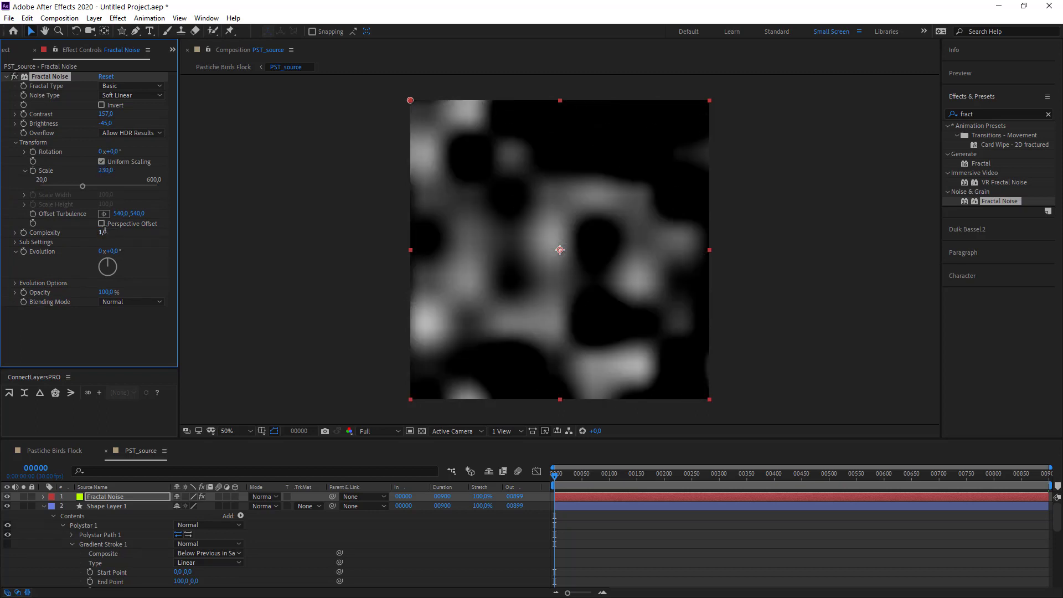
- Keyframe Fractal Noise Evolution from 0x at frame 0 to 10x at frame 00899
{"action": "left_click", "coordinate": [24, 252]}
{"action": "key", "text": "u"}
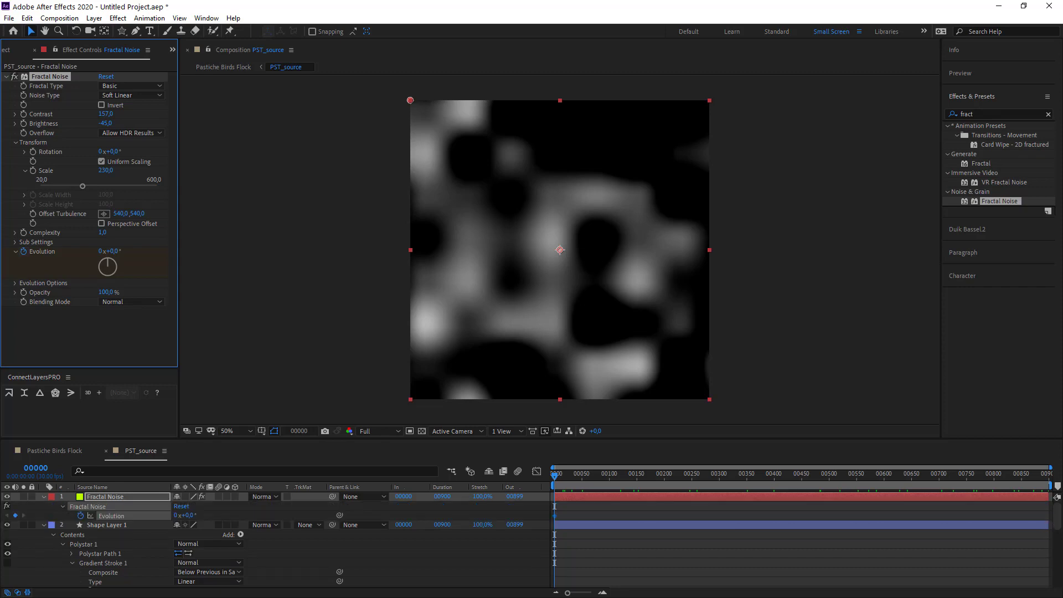
{"action": "left_click_drag", "start_coordinate": [555, 475], "coordinate": [1057, 497]}
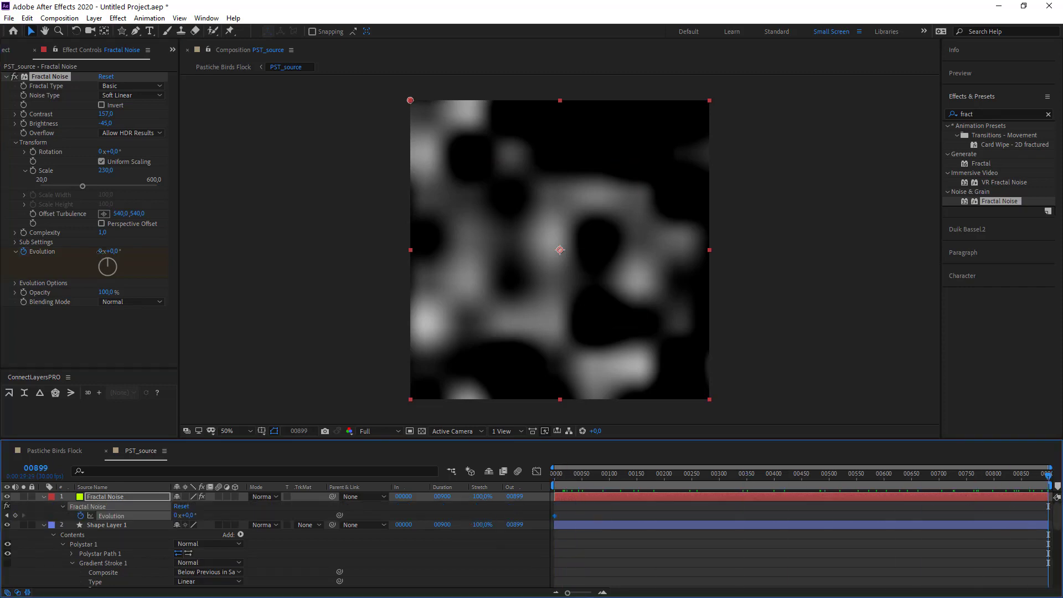
{"action": "left_click", "coordinate": [101, 252]}
{"action": "type", "text": "0"}
{"action": "key", "text": "Return"}
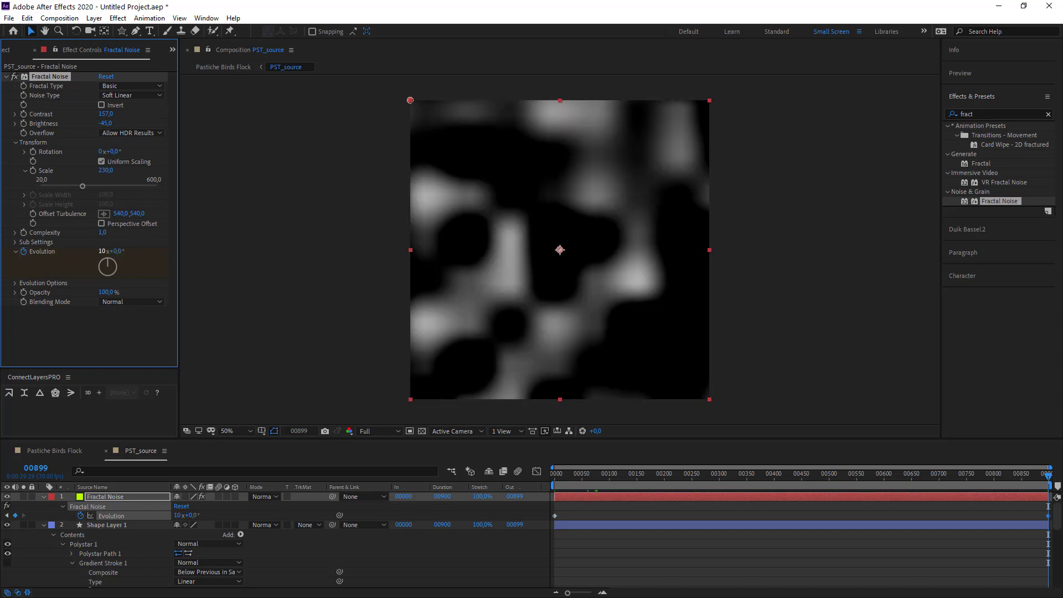
- Preview the evolving noise, then return to the first frame
{"action": "left_click", "coordinate": [624, 556]}
{"action": "key", "text": "space"}
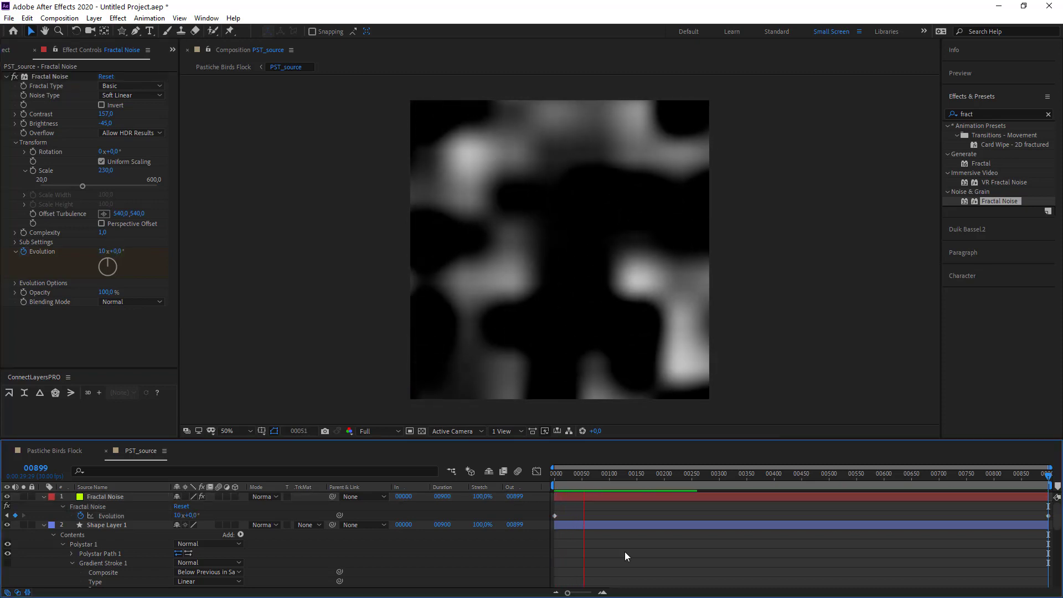
{"action": "left_click", "coordinate": [105, 496]}
{"action": "key", "text": "Home"}
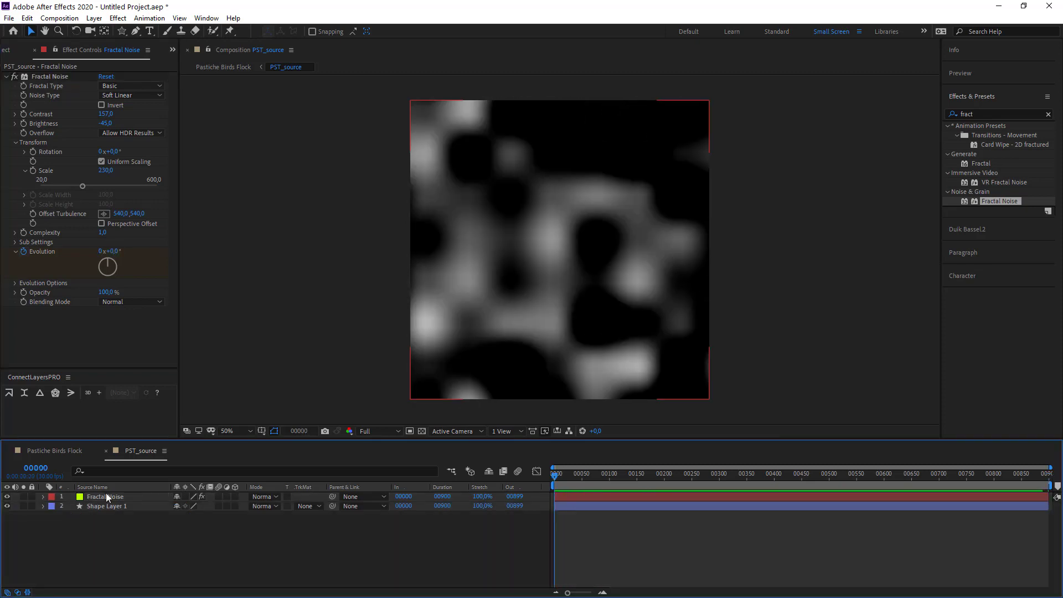
- Place Fractal Noise below Shape Layer 1 and use the star as its alpha matte
{"action": "left_click_drag", "start_coordinate": [105, 496], "coordinate": [108, 524]}
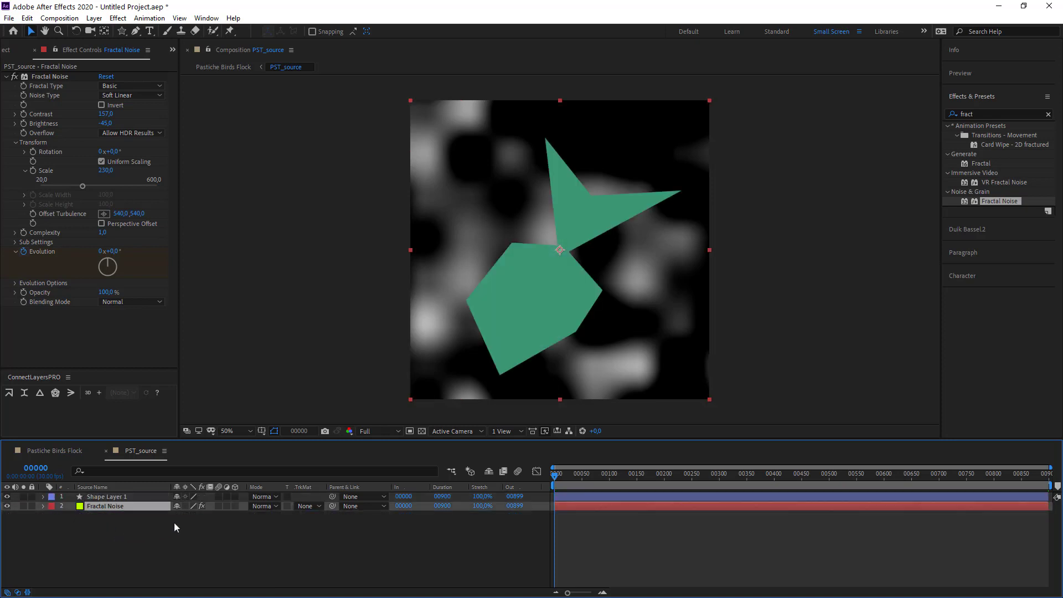
{"action": "left_click", "coordinate": [314, 505]}
{"action": "left_click", "coordinate": [327, 531]}
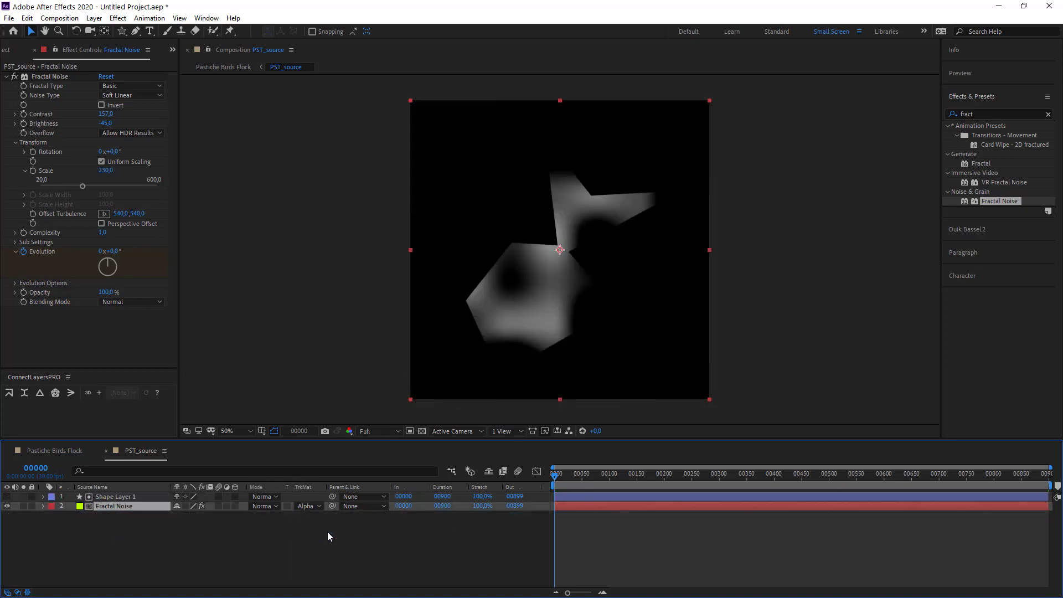
{"action": "left_click", "coordinate": [327, 532]}
{"action": "left_click_drag", "start_coordinate": [569, 475], "coordinate": [764, 475]}
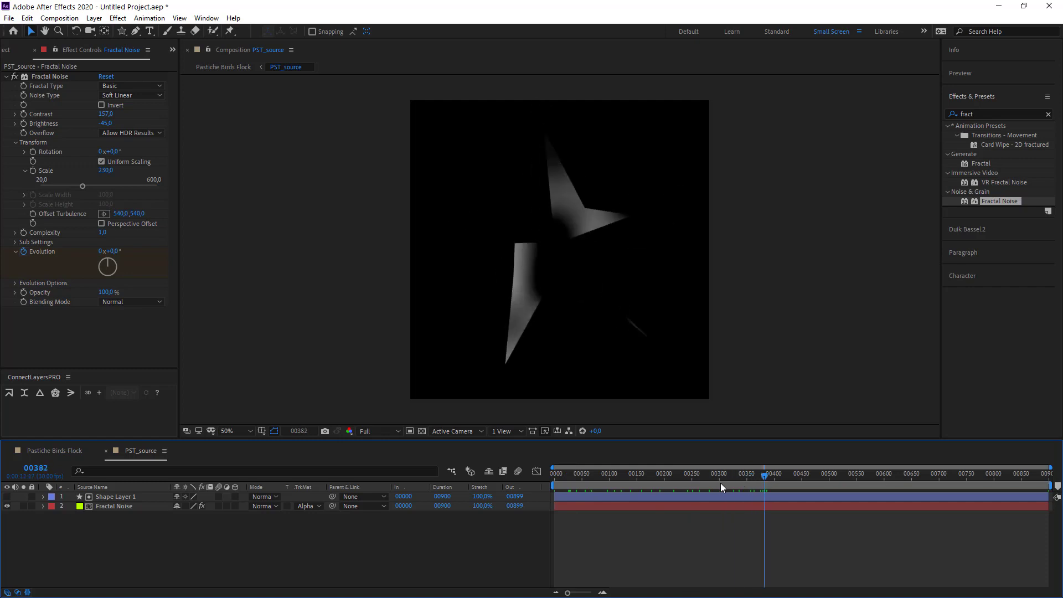
{"action": "key", "text": "Home"}
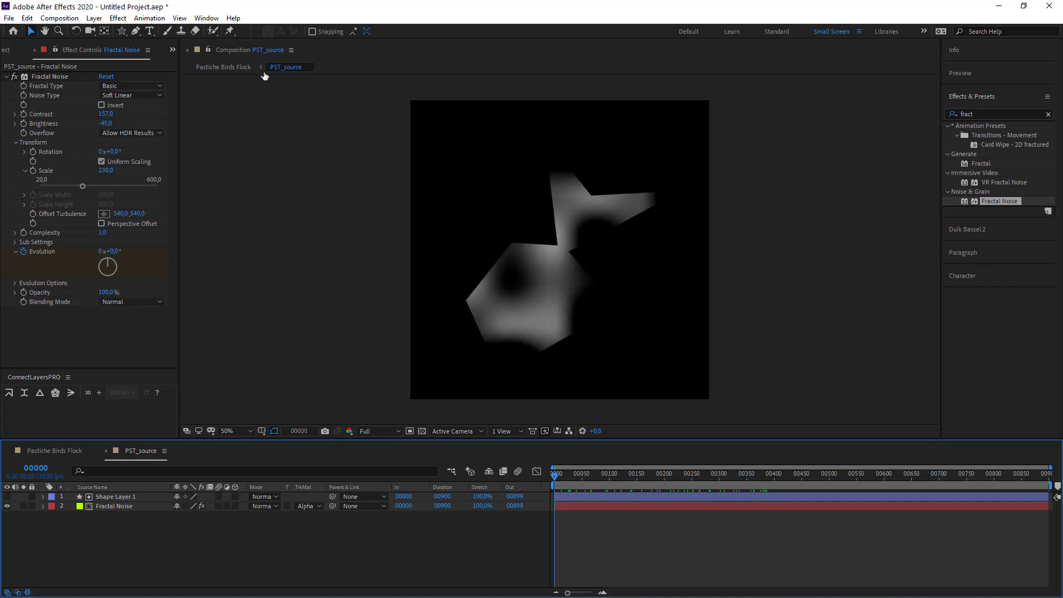
- In Pastiche Birds Flock, scale birds From Luminance with minimum size 6 and maximum 20
{"action": "left_click", "coordinate": [244, 67]}
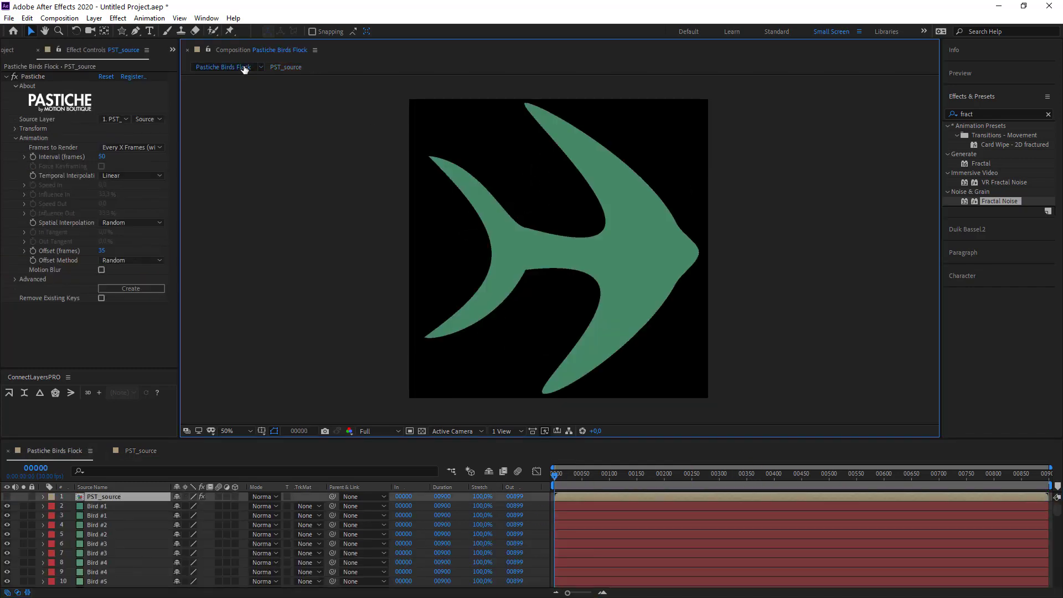
{"action": "left_click", "coordinate": [15, 128]}
{"action": "left_click", "coordinate": [124, 147]}
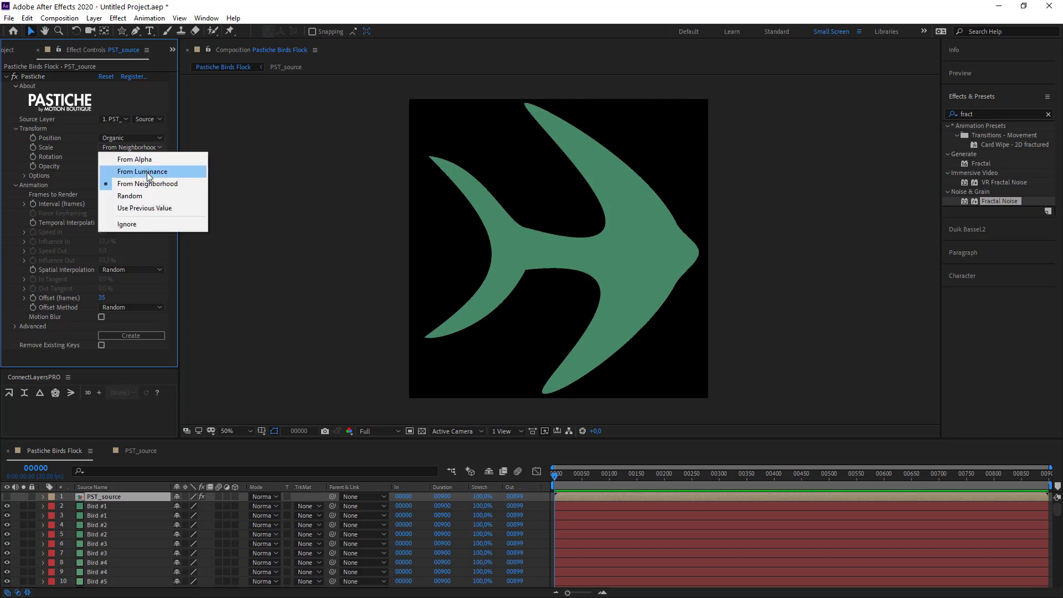
{"action": "left_click", "coordinate": [147, 171]}
{"action": "left_click", "coordinate": [24, 176]}
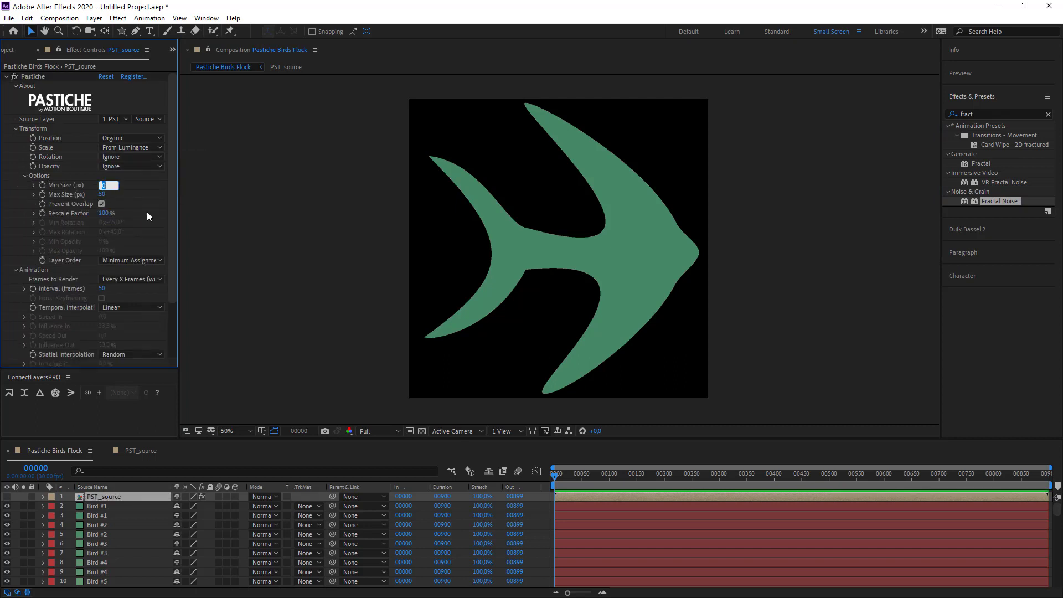
{"action": "type", "text": "6"}
{"action": "key", "text": "Tab"}
{"action": "type", "text": "20"}
{"action": "key", "text": "Return"}
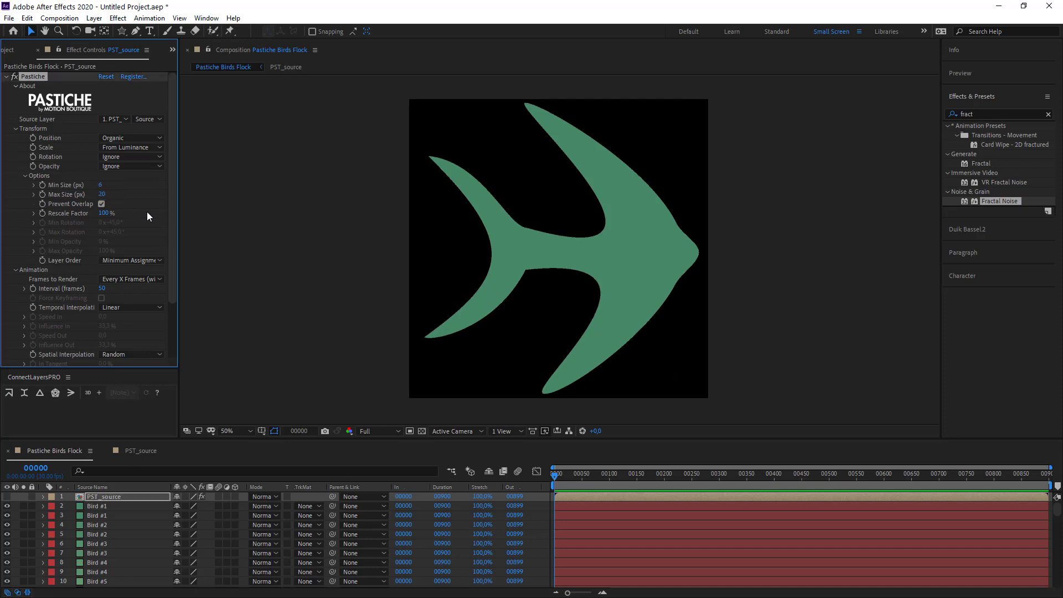
- Set the Pastiche rescale factor to 120% and regenerate the bird flock
{"action": "left_click", "coordinate": [102, 213]}
{"action": "type", "text": "20"}
{"action": "key", "text": "Return"}
{"action": "scroll", "coordinate": [101, 205], "scroll_direction": "down", "scroll_amount": 3}
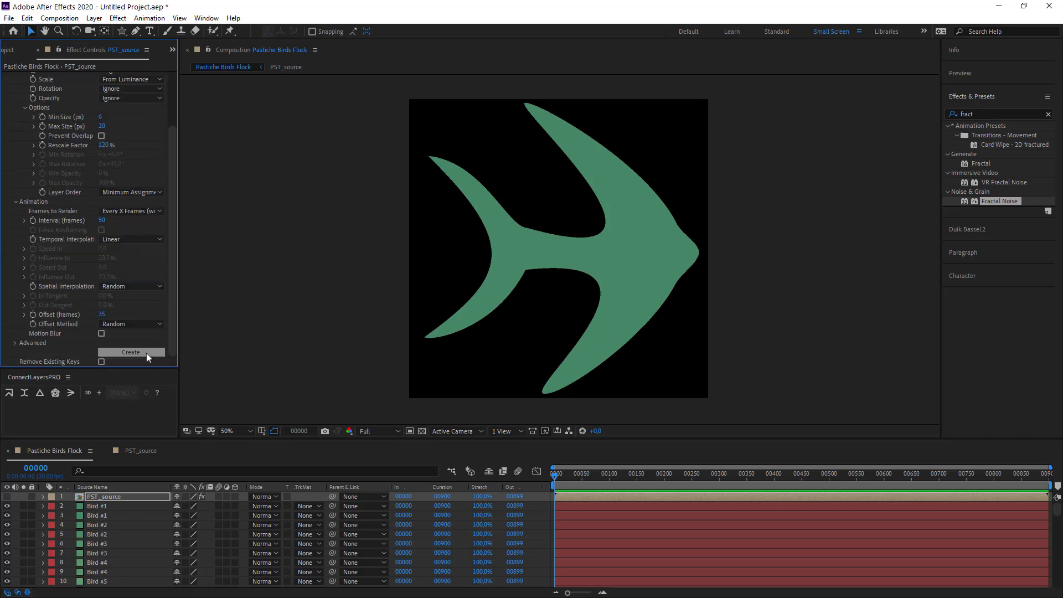
{"action": "left_click", "coordinate": [145, 353]}
{"action": "type", "text": "pastich"}
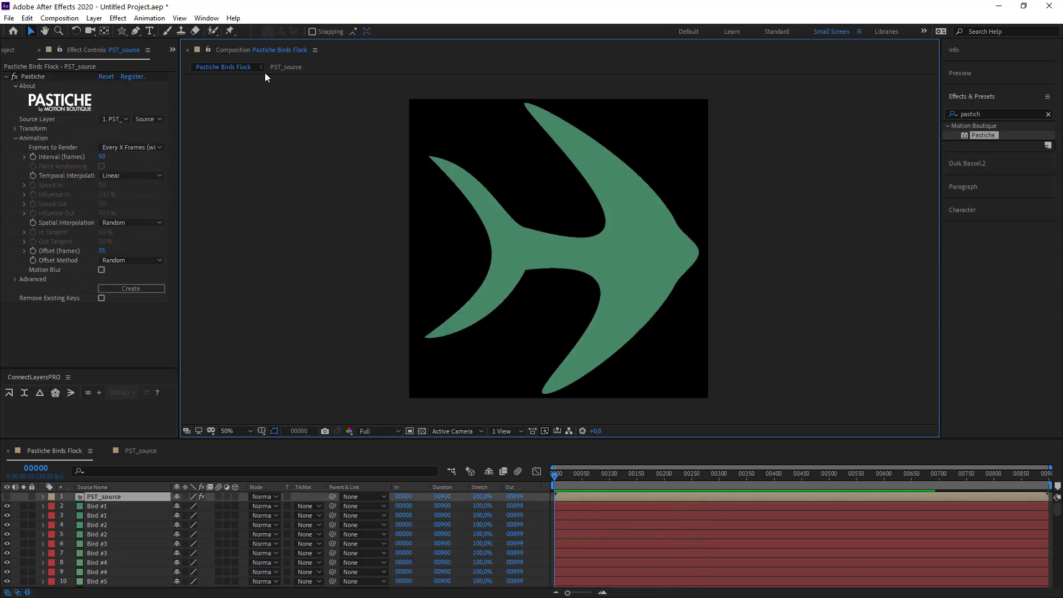
- In PST_source, give the donut ring a 177 px gradient stroke and size 490
{"action": "left_click", "coordinate": [286, 68]}
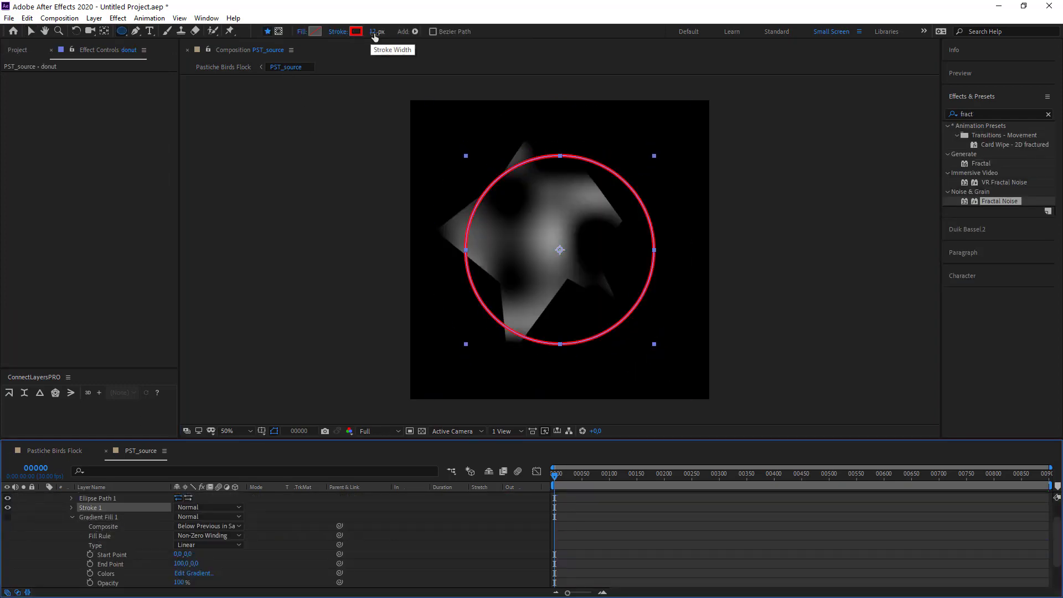
{"action": "left_click_drag", "start_coordinate": [375, 36], "coordinate": [466, 36]}
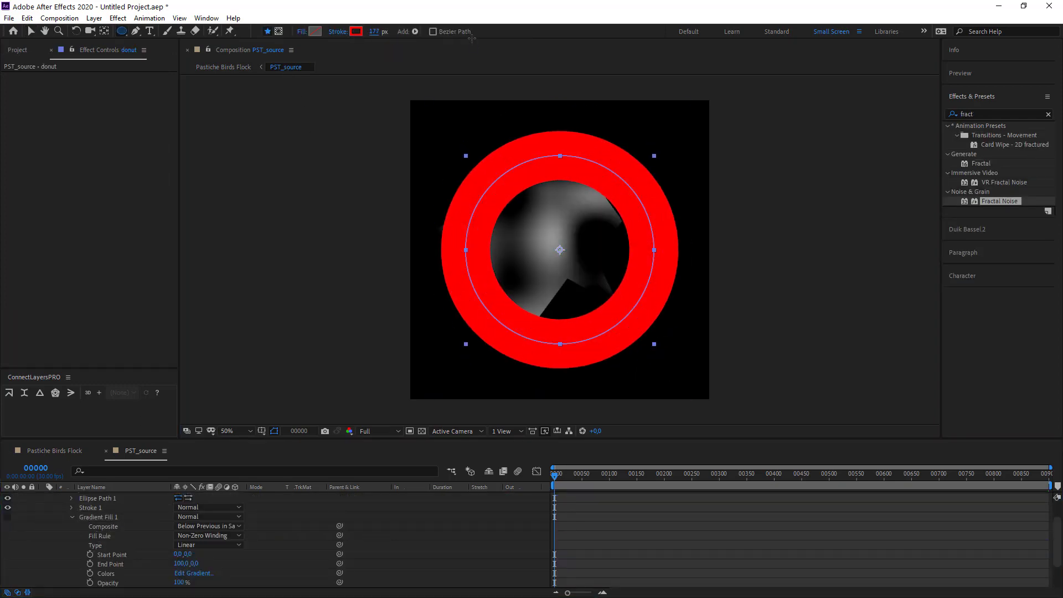
{"action": "left_click", "coordinate": [105, 534]}
{"action": "left_click_drag", "start_coordinate": [191, 533], "coordinate": [160, 534]}
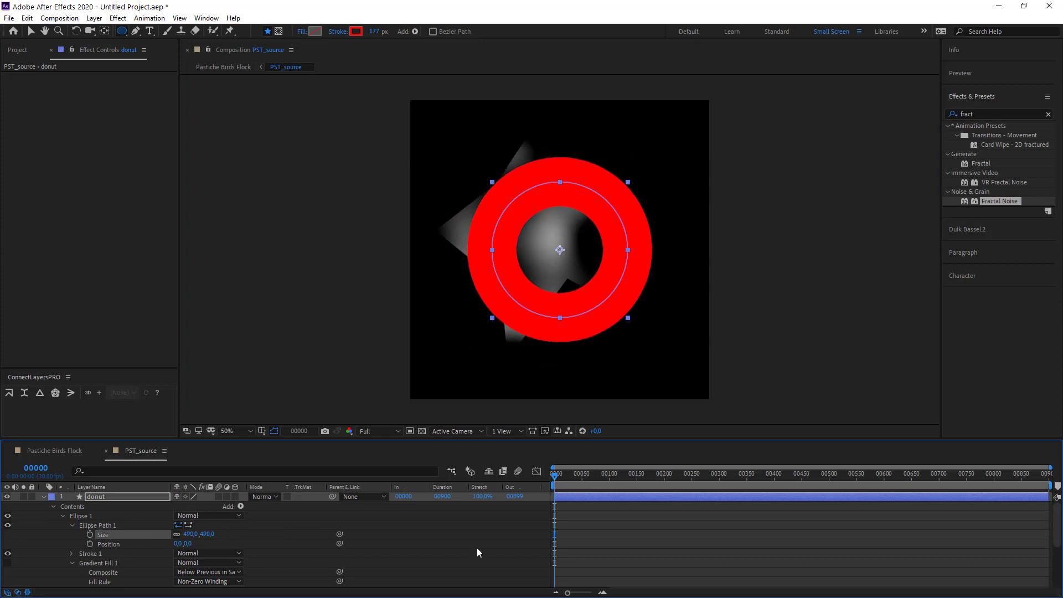
{"action": "left_click", "coordinate": [356, 31], "text": "alt"}
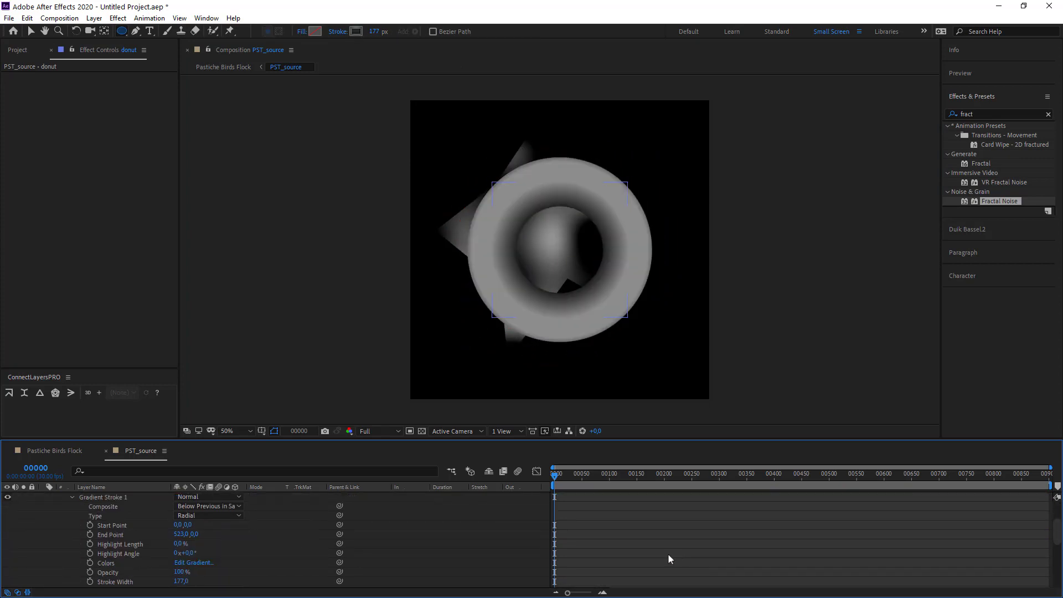
{"action": "scroll", "coordinate": [668, 553], "scroll_direction": "up", "scroll_amount": 2}
{"action": "type", "text": "600"}
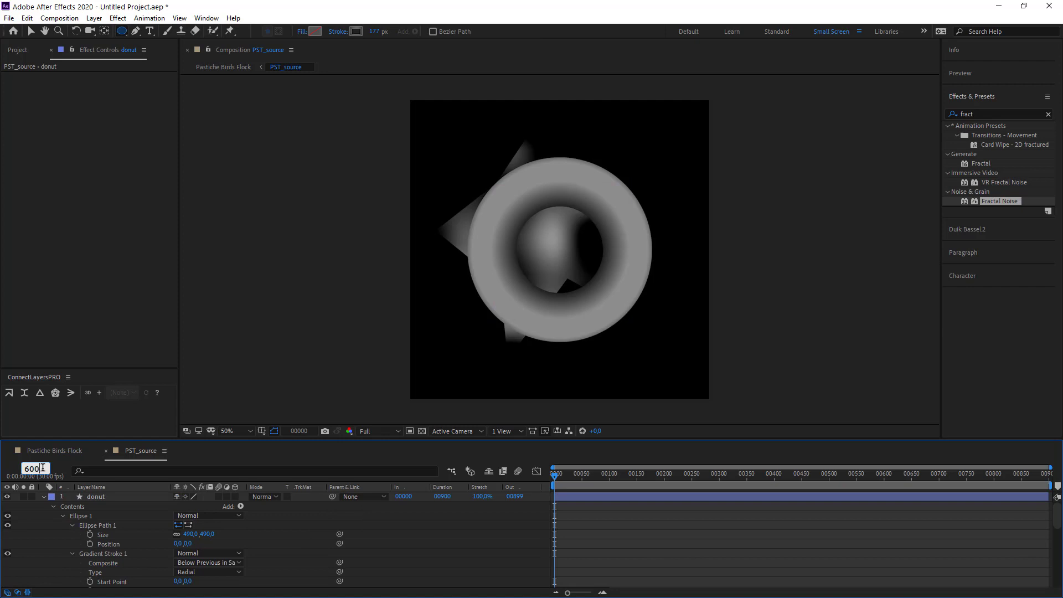
- At frame 600, start the donut there and end Shape Layer 1 and Fractal Noise at 599
{"action": "key", "text": "Return"}
{"action": "left_click", "coordinate": [868, 496]}
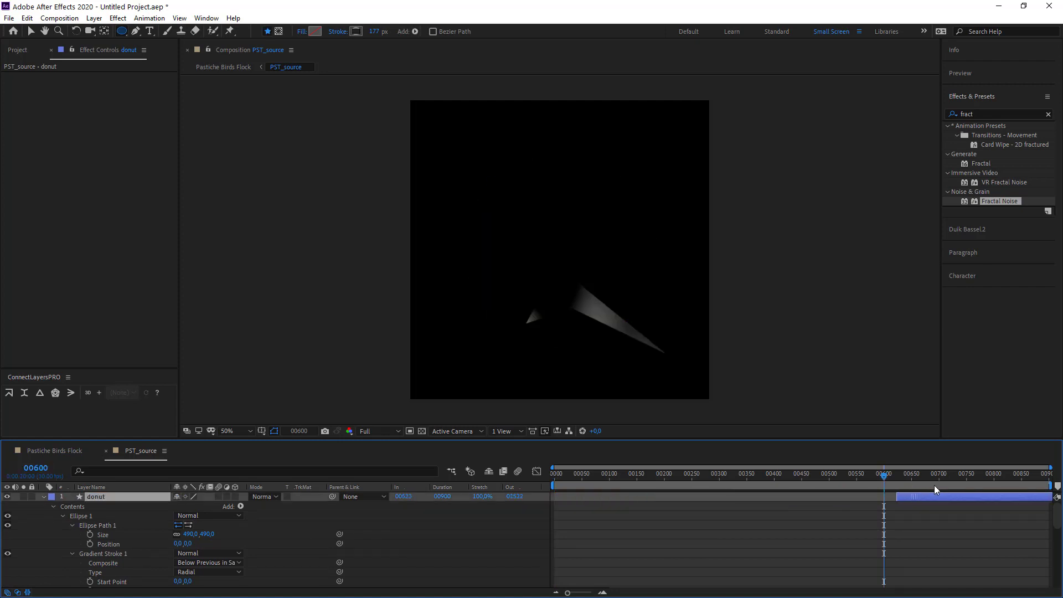
{"action": "scroll", "coordinate": [869, 553], "scroll_direction": "down", "scroll_amount": 4}
{"action": "scroll", "coordinate": [869, 554], "scroll_direction": "down", "scroll_amount": 3}
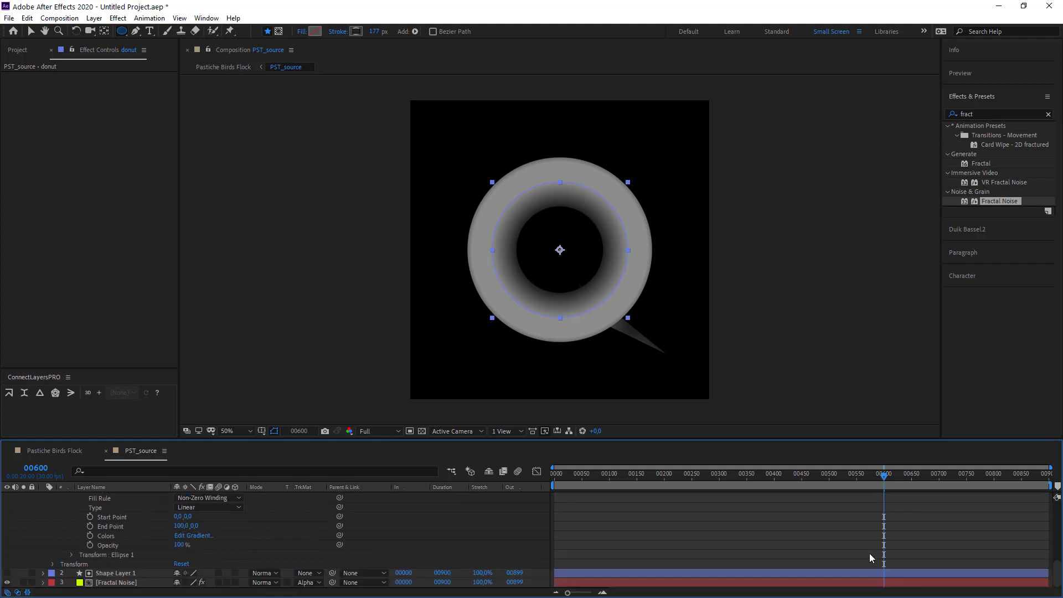
{"action": "left_click", "coordinate": [895, 572]}
{"action": "left_click", "coordinate": [896, 582], "text": "shift"}
{"action": "key", "text": "alt+bracketright"}
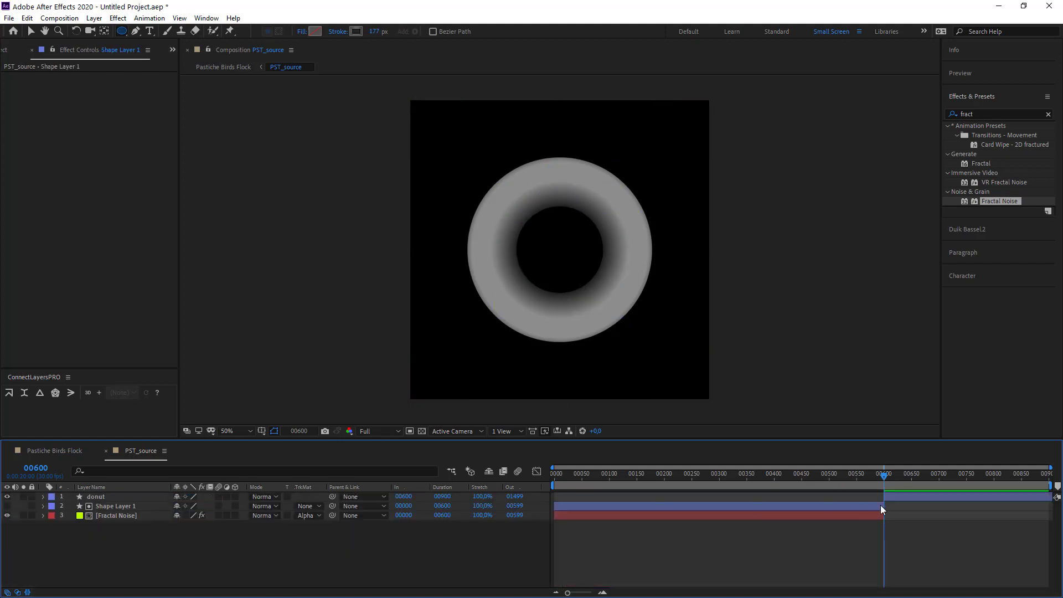
{"action": "mouse_move", "coordinate": [886, 475]}
{"action": "left_mouse_down"}
{"action": "mouse_move", "coordinate": [869, 474]}
{"action": "mouse_move", "coordinate": [891, 477]}
{"action": "left_mouse_up"}
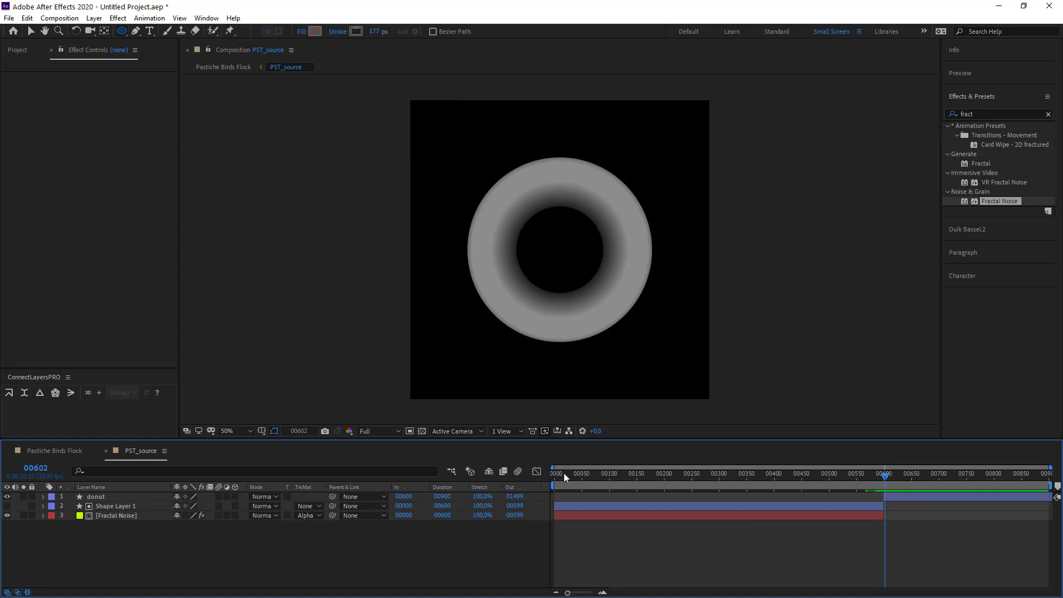
{"action": "left_click_drag", "start_coordinate": [564, 473], "coordinate": [515, 474]}
{"action": "left_click", "coordinate": [562, 509]}
{"action": "left_click", "coordinate": [559, 515], "text": "shift"}
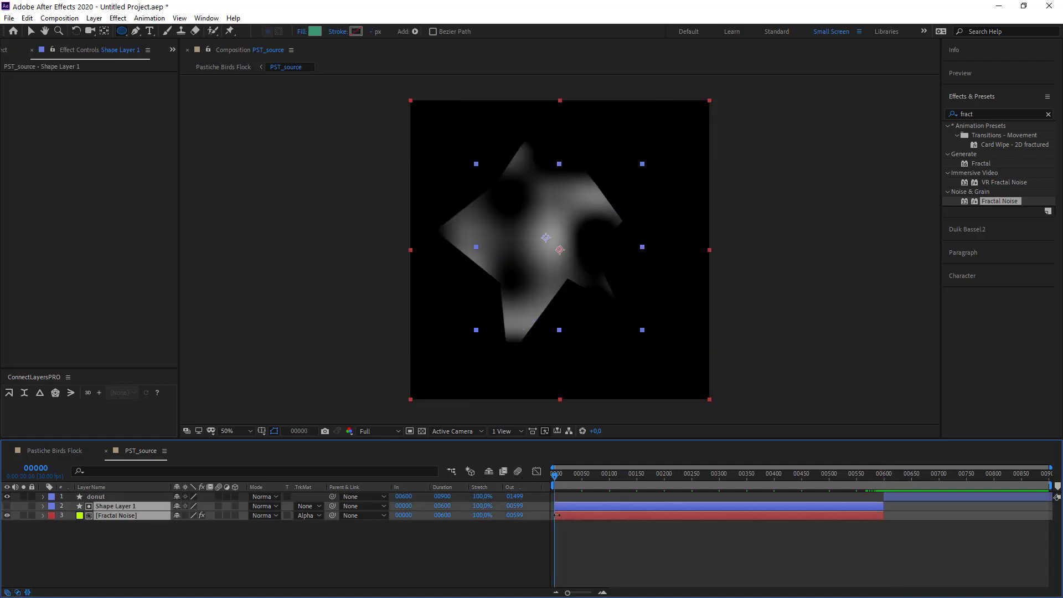
- Keyframe Pastiche Layer Order: Minimum Assignment at frame 0, By Distance from Comp Center at 600
{"action": "left_click", "coordinate": [244, 68]}
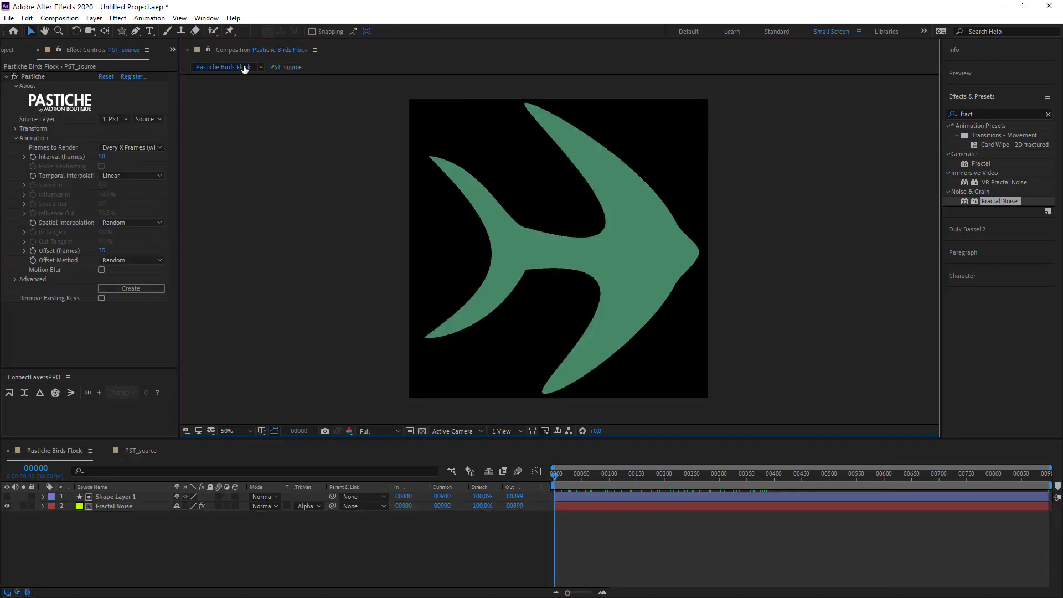
{"action": "left_click", "coordinate": [15, 128]}
{"action": "key", "text": "q"}
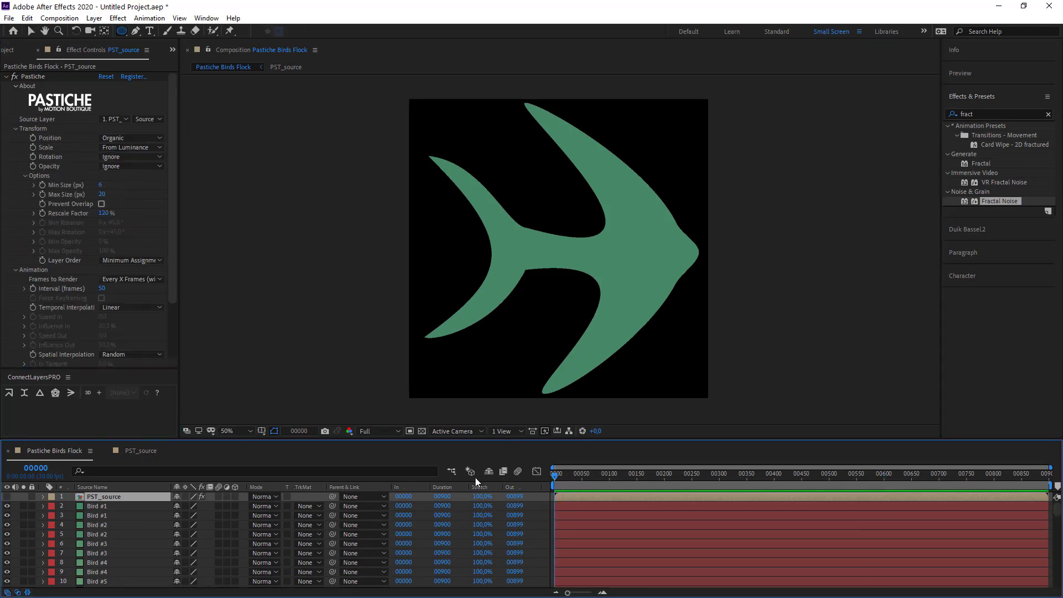
{"action": "left_click", "coordinate": [41, 261]}
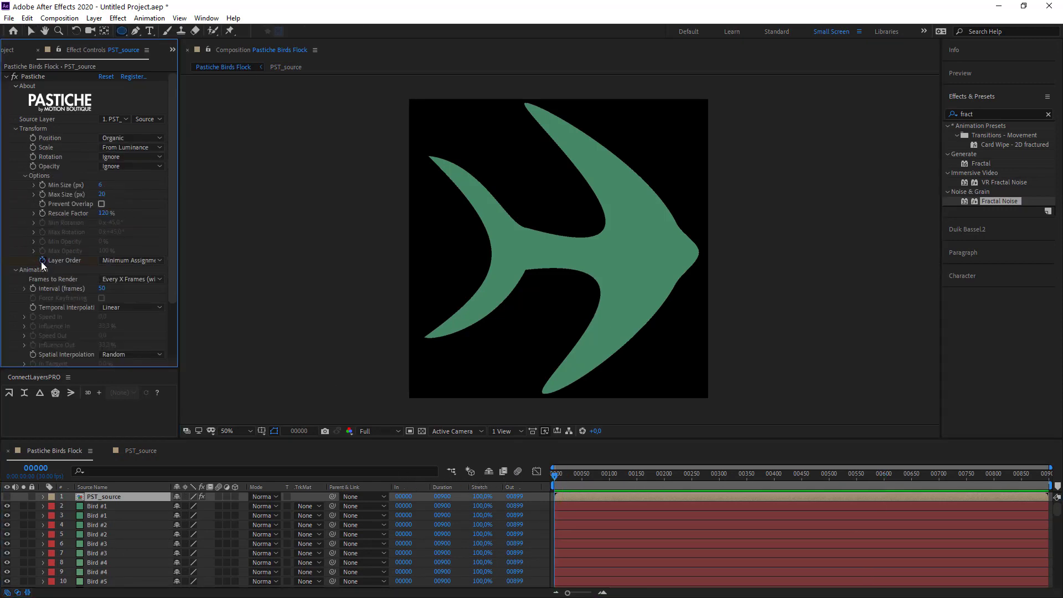
{"action": "left_click", "coordinate": [43, 468]}
{"action": "type", "text": "0"}
{"action": "key", "text": "Return"}
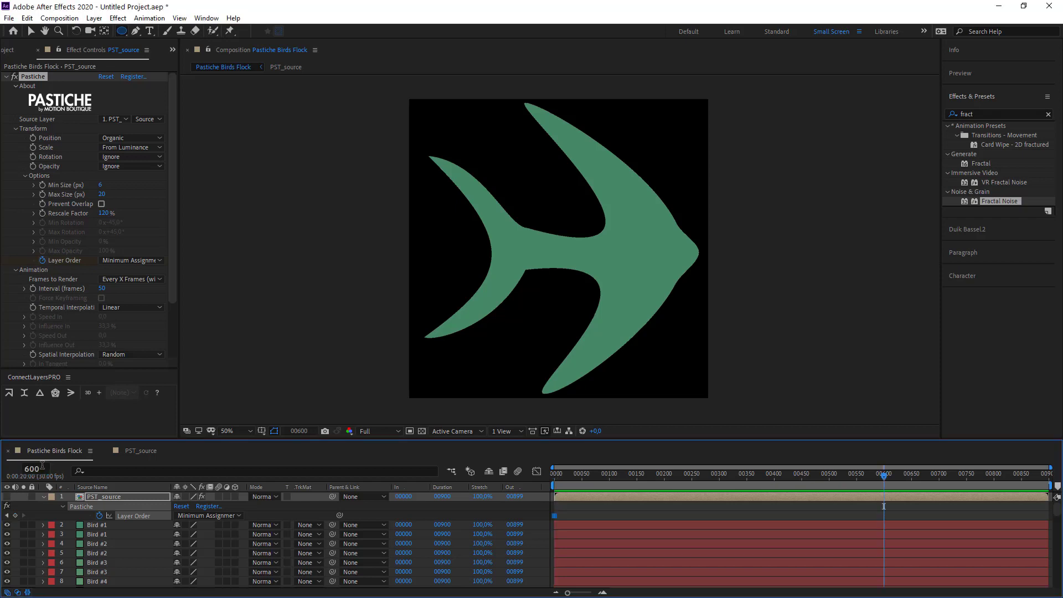
{"action": "left_click", "coordinate": [207, 516]}
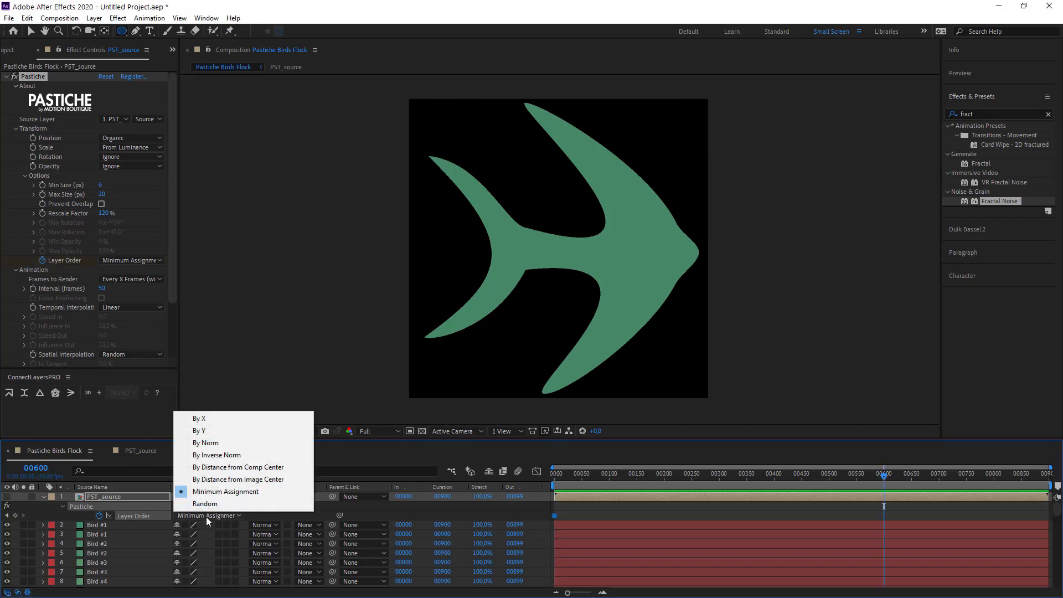
{"action": "left_click", "coordinate": [238, 467]}
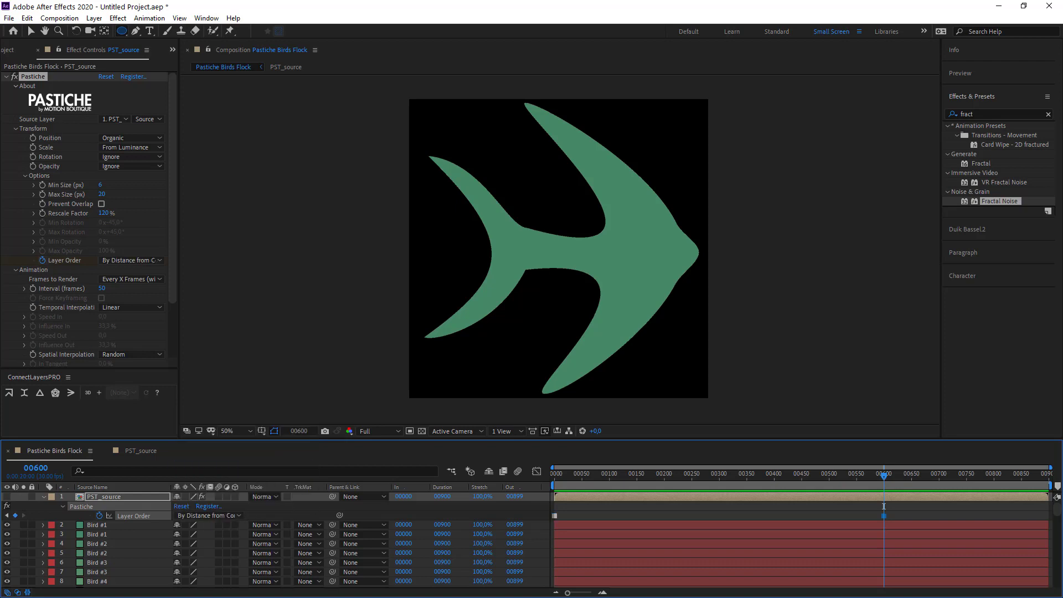
{"action": "left_click", "coordinate": [561, 478]}
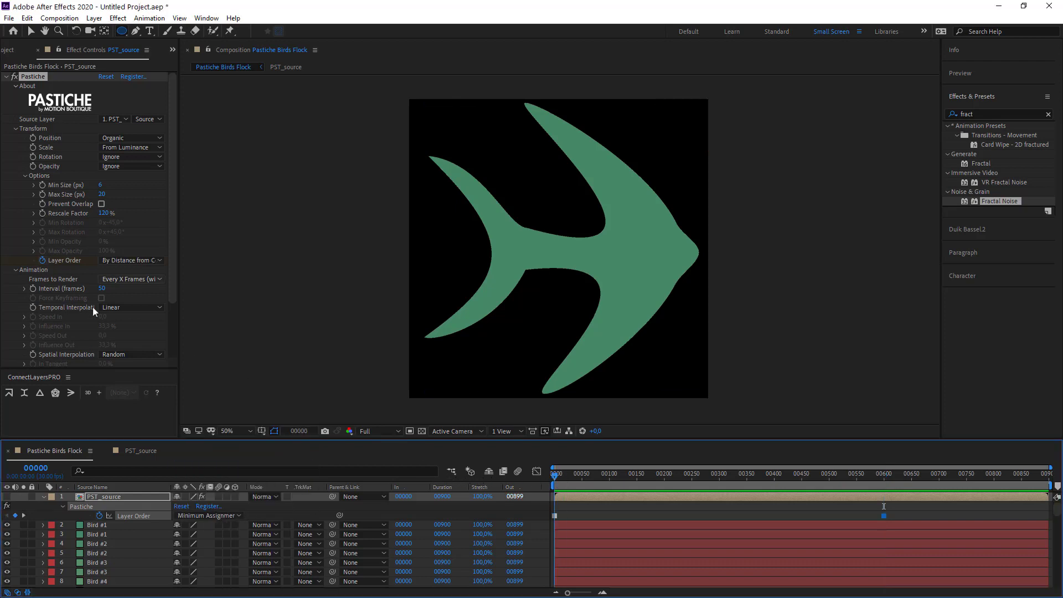
{"action": "left_click", "coordinate": [33, 308]}
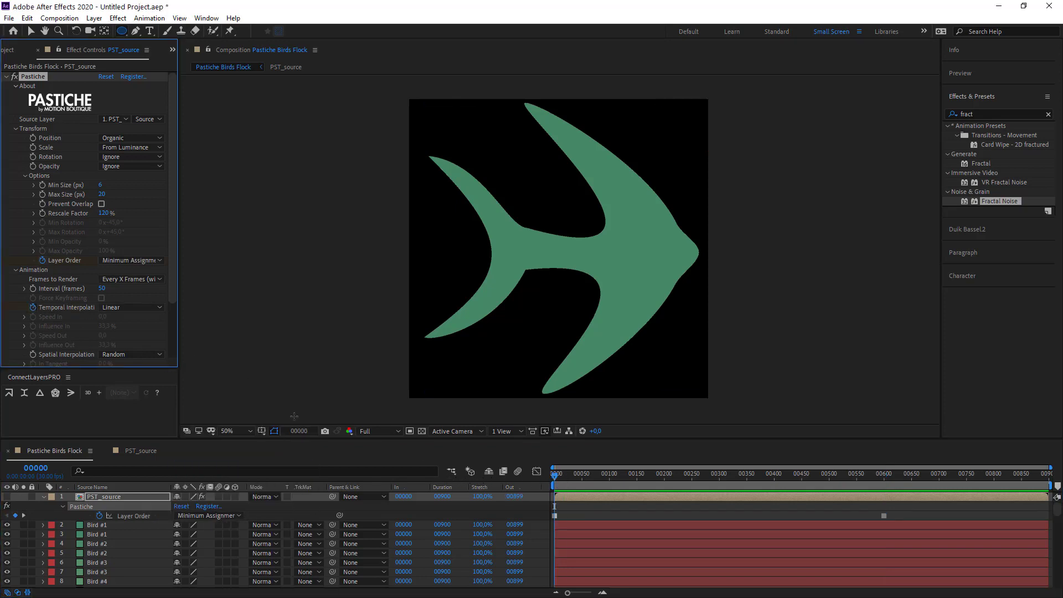
- Near frame 587, keyframe Temporal Interpolation as Custom with speed 0 and 50% Influence In
{"action": "left_click", "coordinate": [875, 477]}
{"action": "left_click_drag", "start_coordinate": [875, 477], "coordinate": [876, 480]}
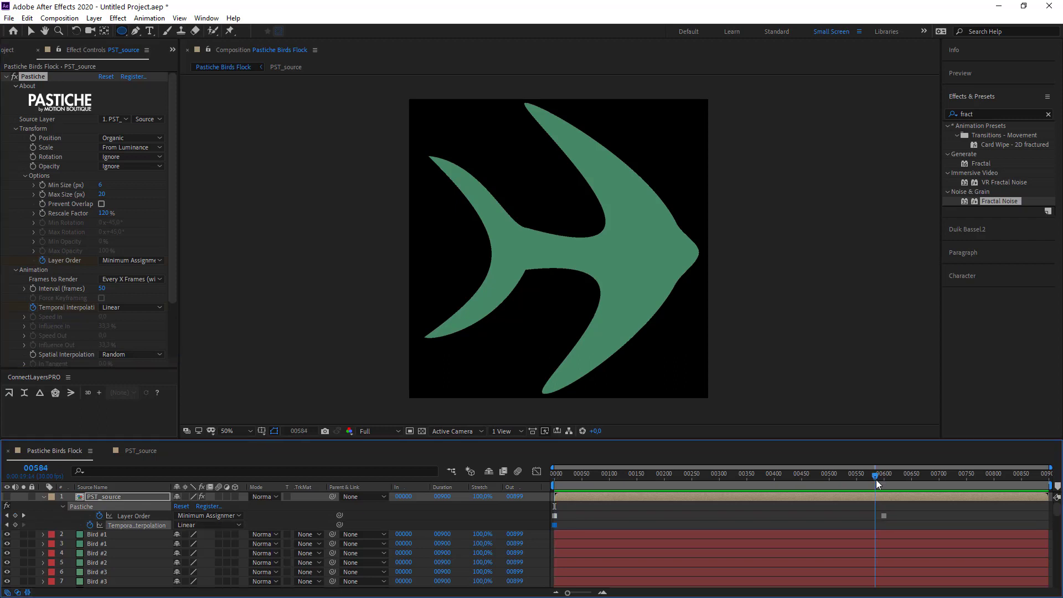
{"action": "scroll", "coordinate": [141, 254], "scroll_direction": "down", "scroll_amount": 3}
{"action": "left_click", "coordinate": [142, 237]}
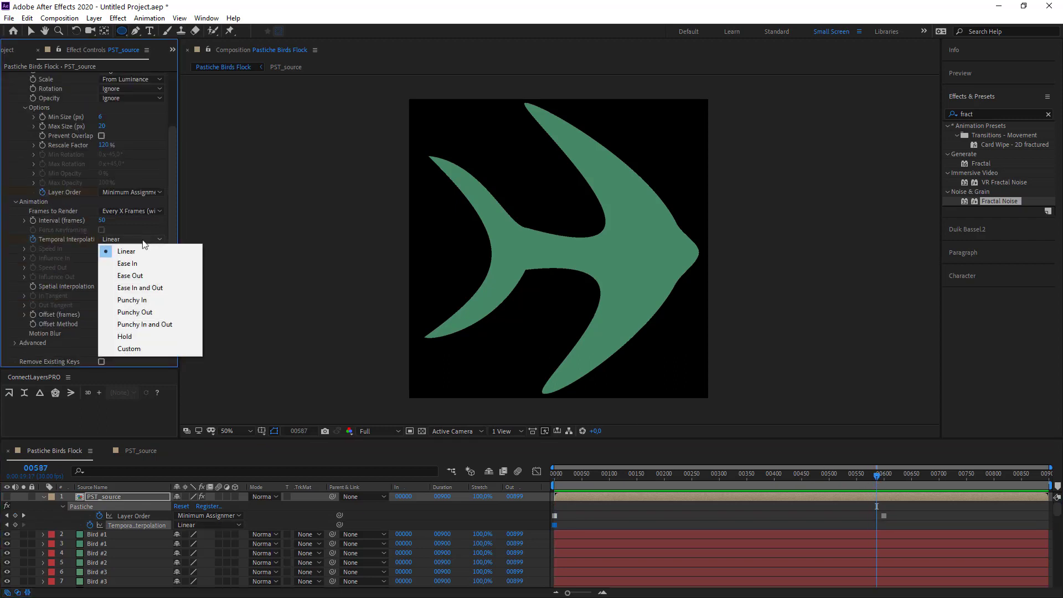
{"action": "left_click", "coordinate": [159, 350]}
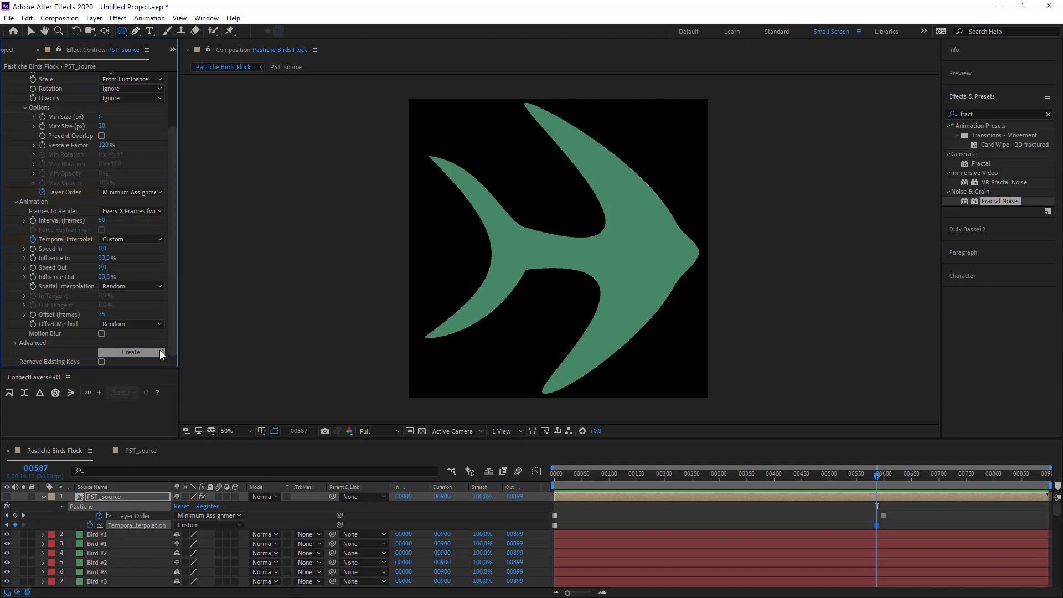
{"action": "left_click", "coordinate": [105, 258]}
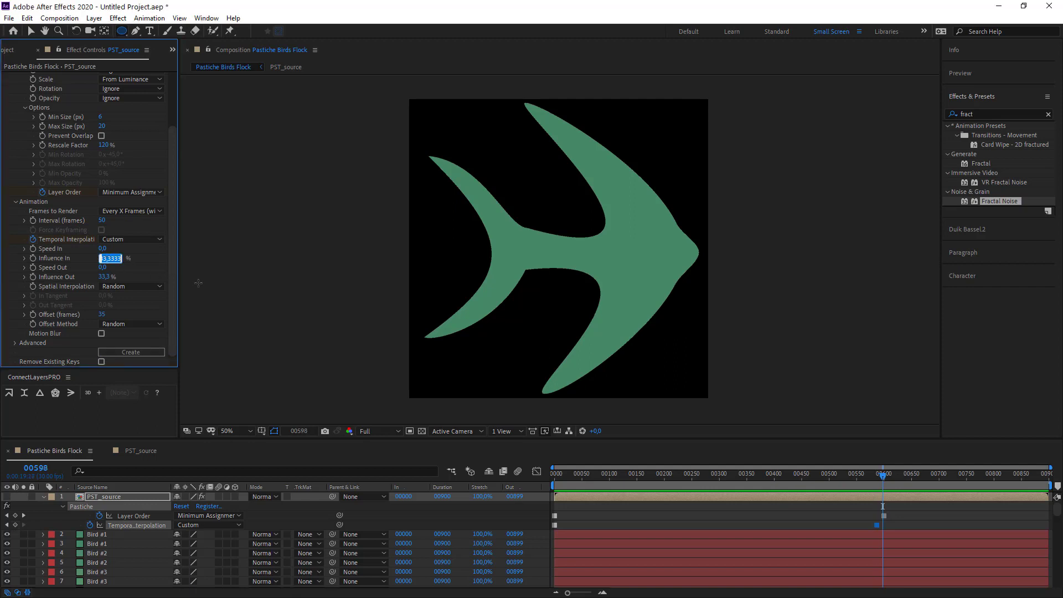
{"action": "left_click", "coordinate": [91, 530]}
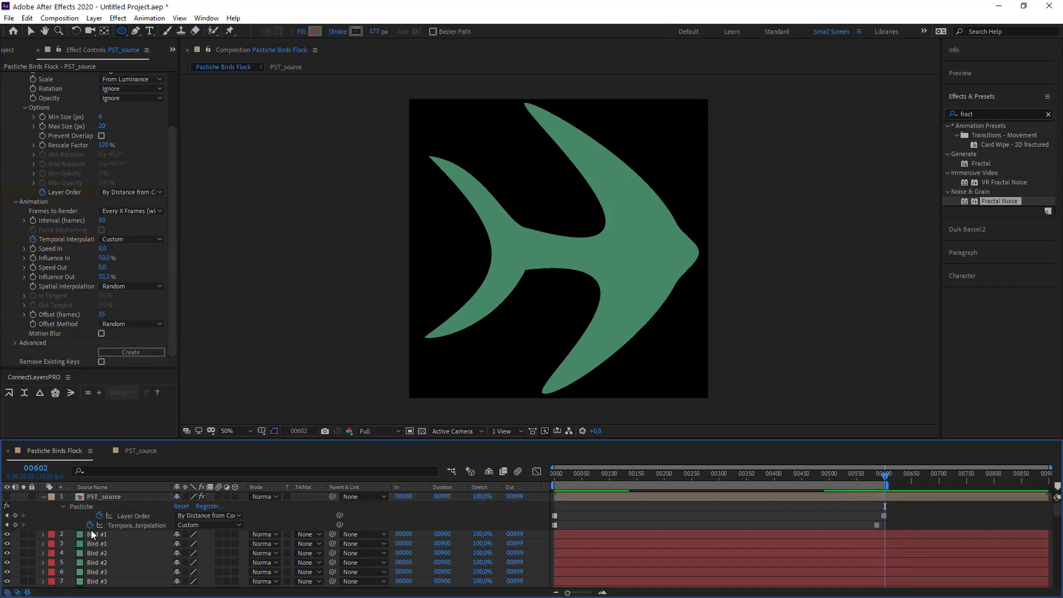
{"action": "key", "text": "Page_Down"}
{"action": "key", "text": "Page_Down"}
{"action": "key", "text": "Page_Down"}
{"action": "left_click", "coordinate": [52, 536]}
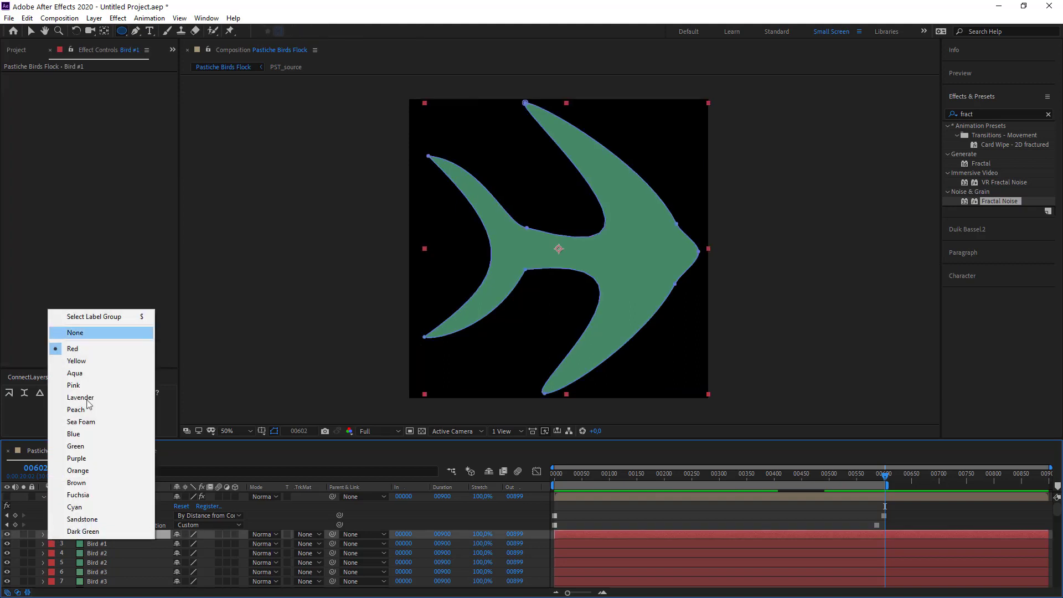
- Select the bird label group and duplicate it with Ctrl+D until the layers reach 801
{"action": "left_click", "coordinate": [108, 317]}
{"action": "key", "text": "ctrl+a"}
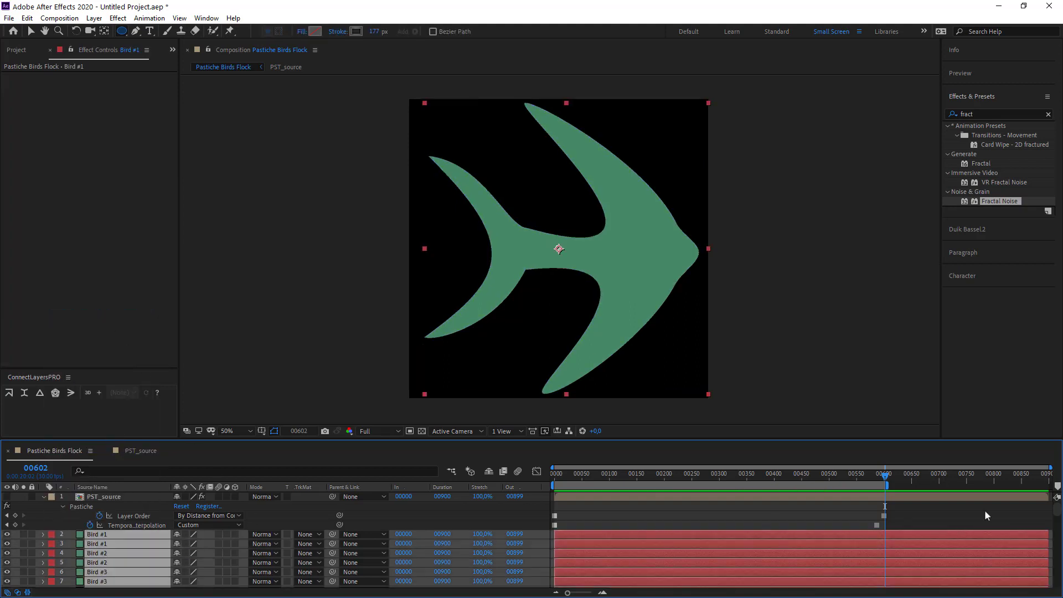
{"action": "key", "text": "ctrl+d"}
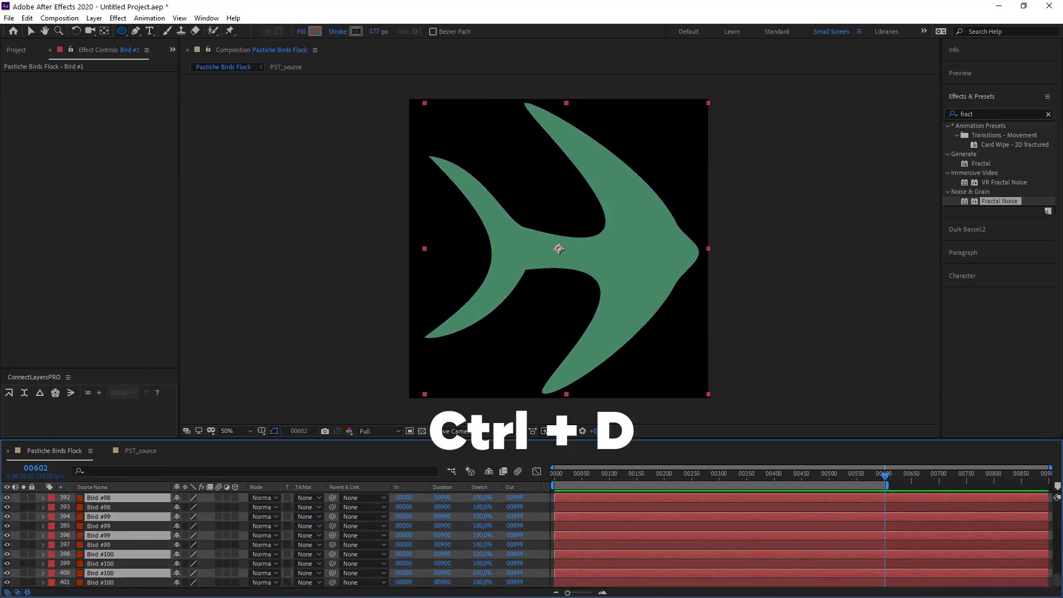
{"action": "key", "text": "ctrl+d"}
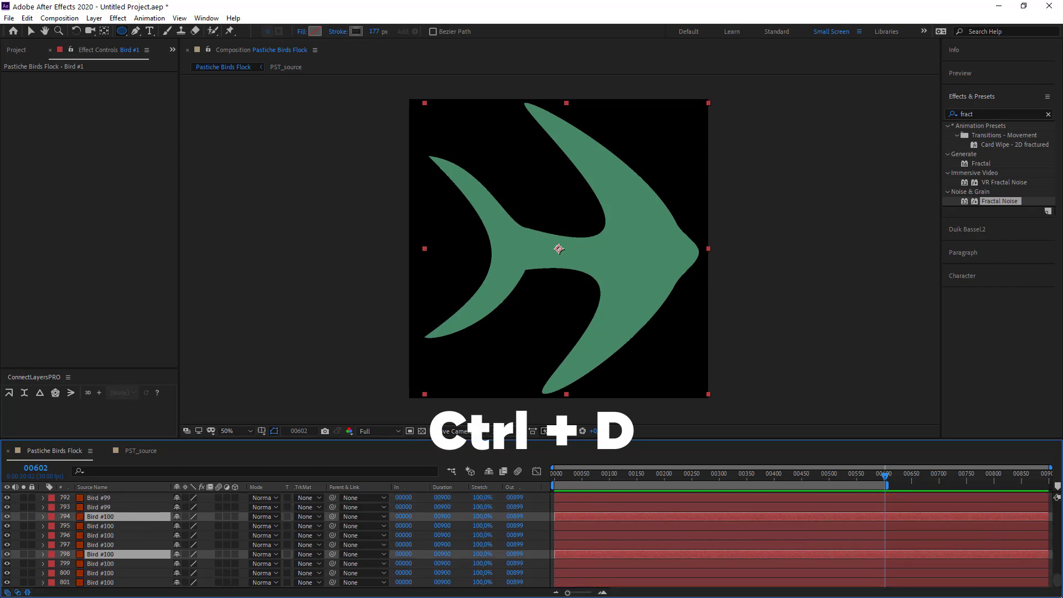